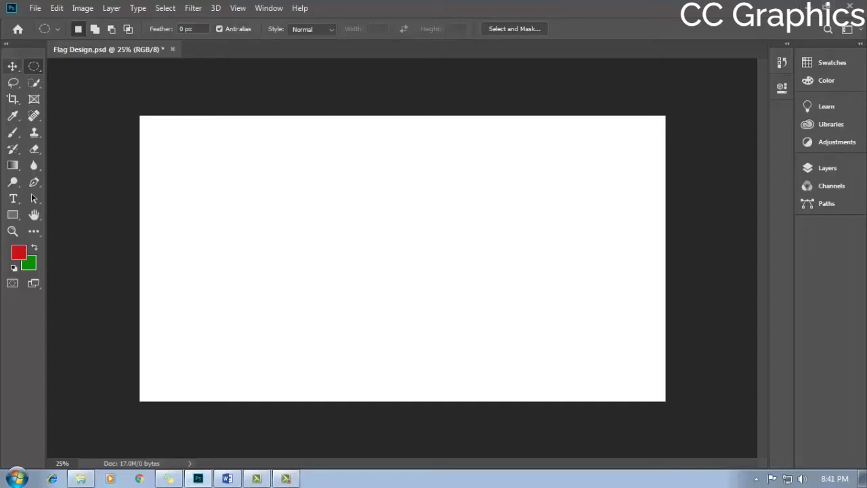
Step: Switch to the Elliptical Marquee and show the Layers panel with only the Background layer
left_click(12, 66)
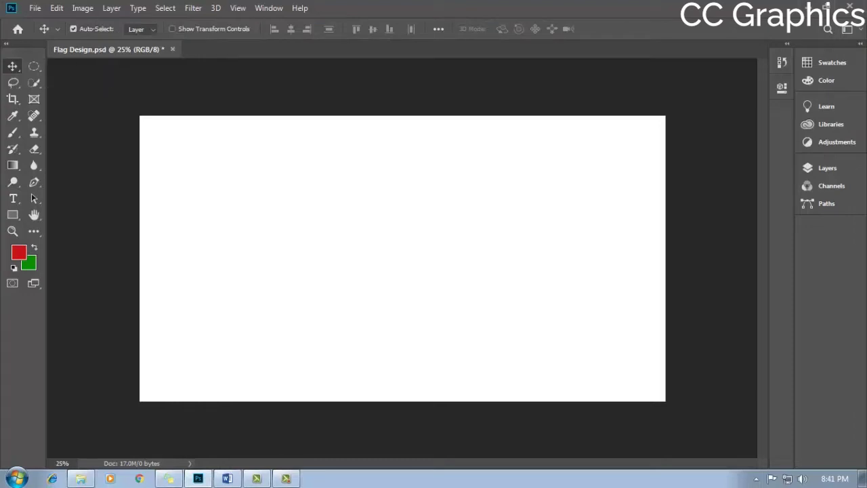
left_click(34, 66)
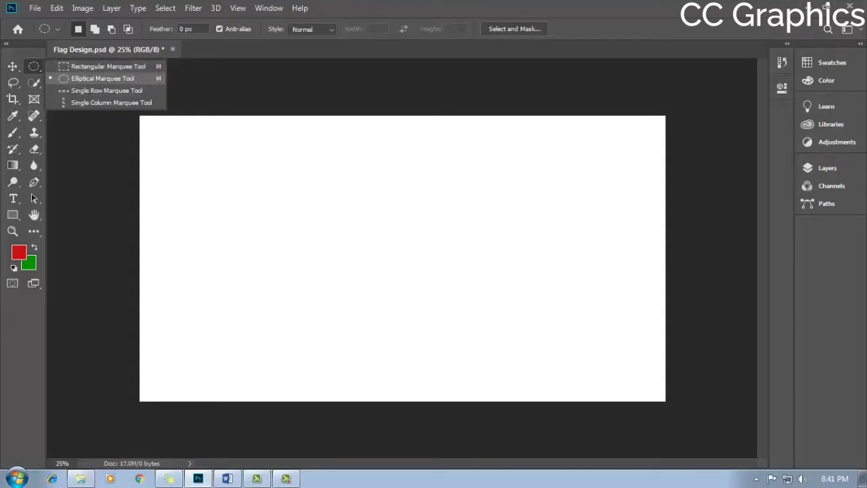
left_click(102, 78)
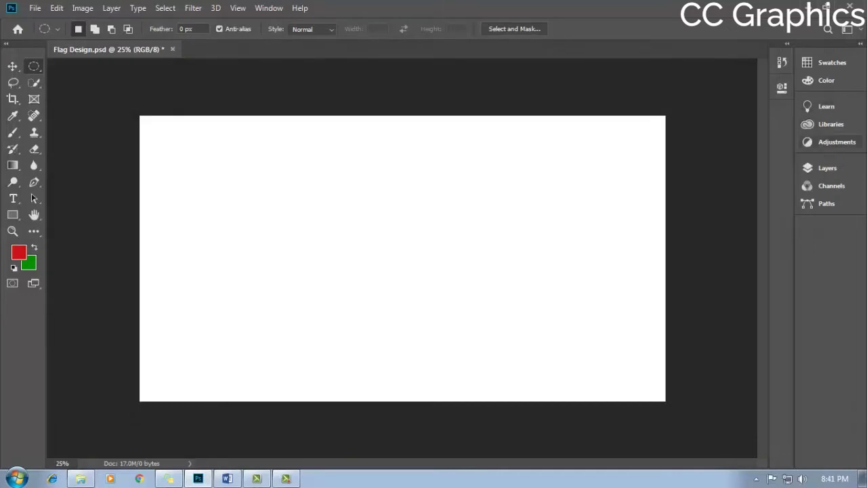
left_click(826, 168)
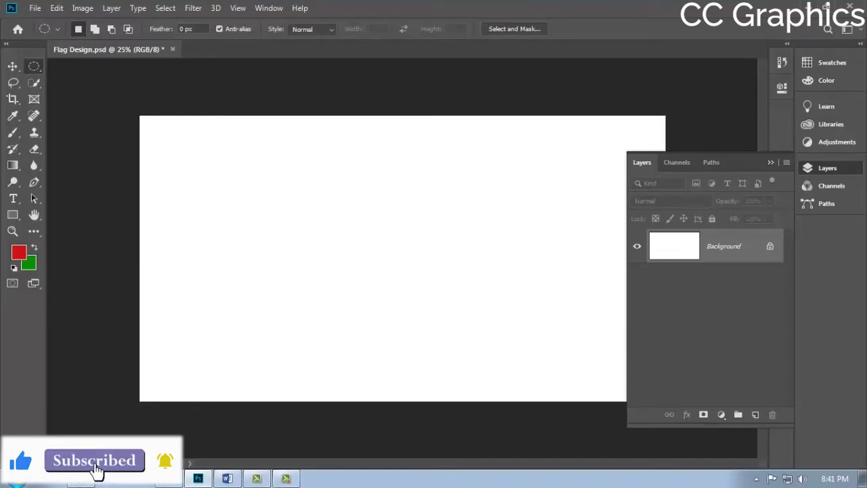
right_click(34, 65)
left_click(102, 65)
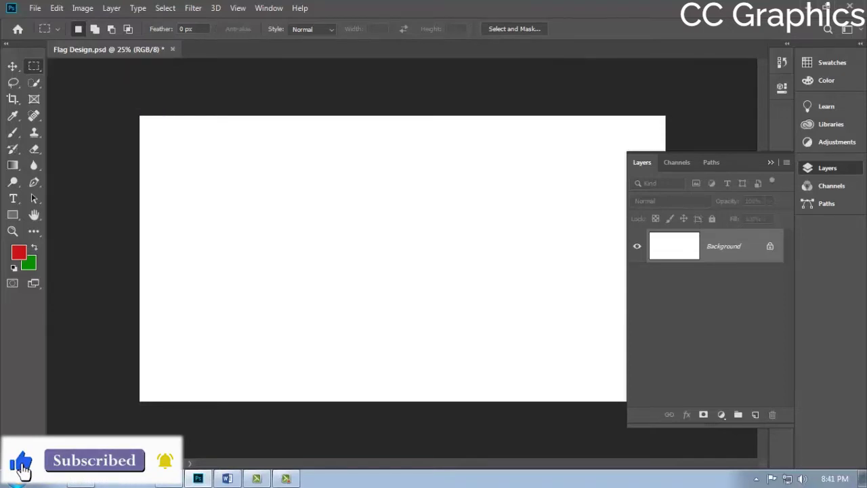
left_click_drag(220, 180, 458, 278)
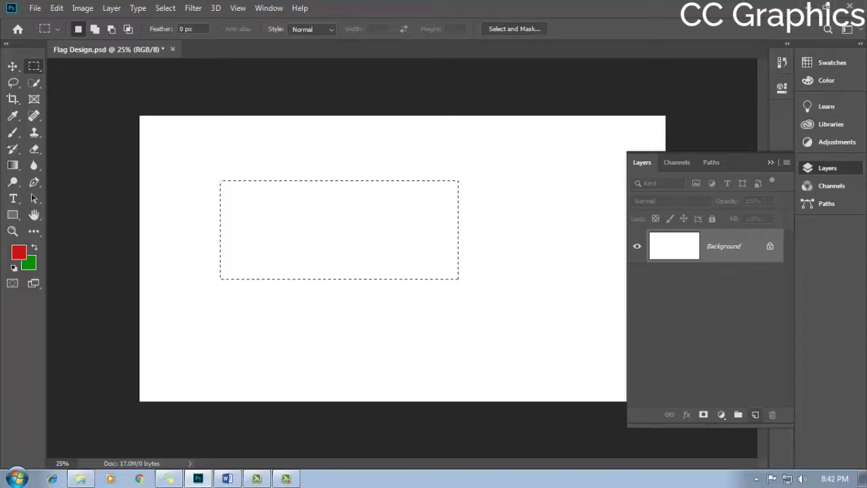
key("ctrl+shift+alt+n")
key("ctrl+BackSpace")
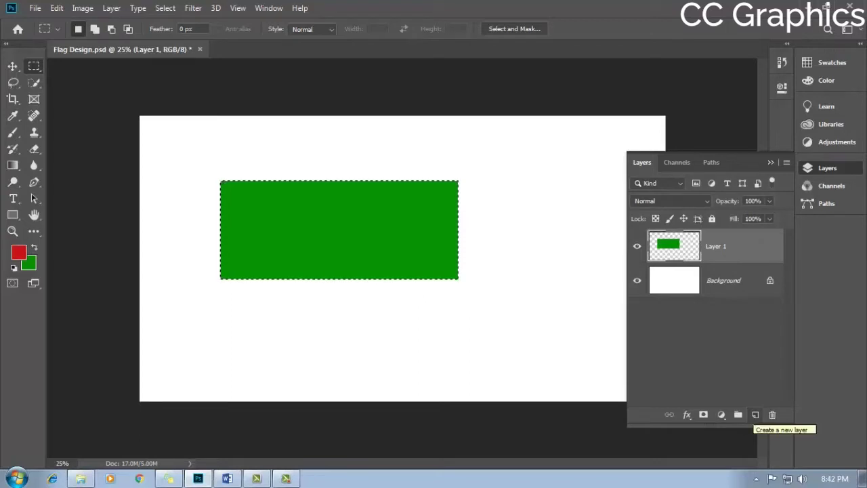
key("ctrl+d")
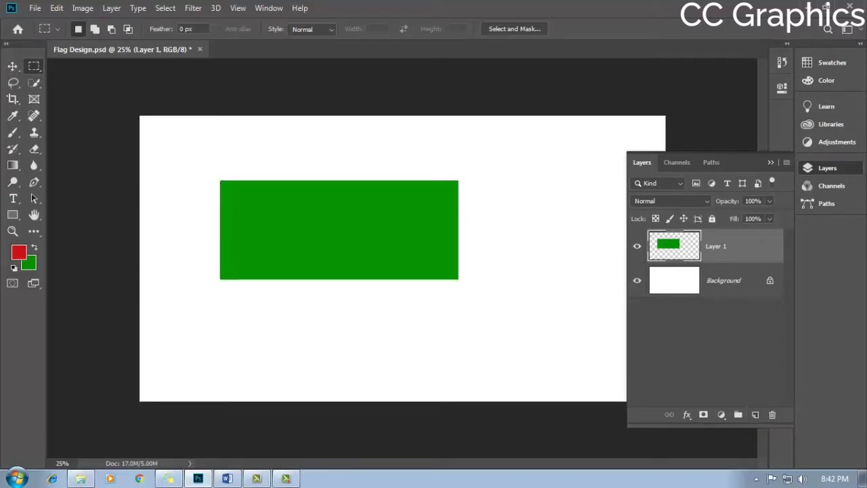
key("Delete")
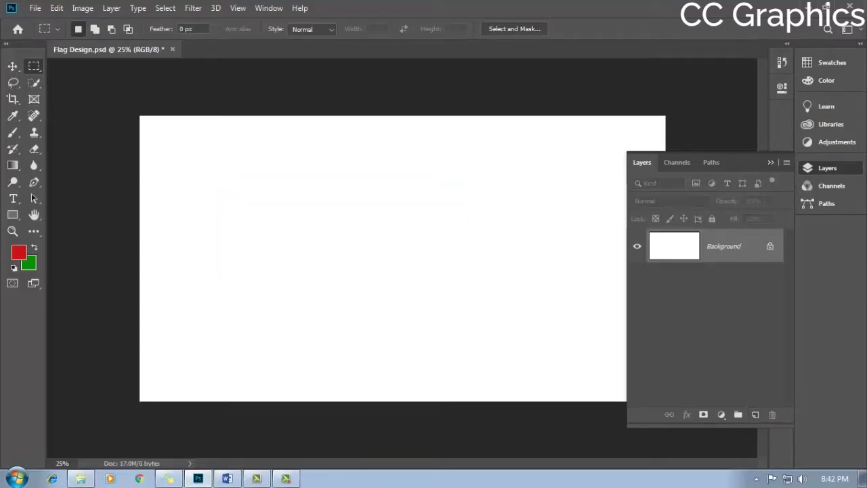
Step: Select five rectangles: two large ones on top and three smaller ones below
mouse_move(210, 167)
left_mouse_down()
mouse_move(333, 287)
mouse_move(413, 305)
left_mouse_up()
left_click_drag(426, 169, 609, 295)
left_click_drag(166, 165, 354, 290)
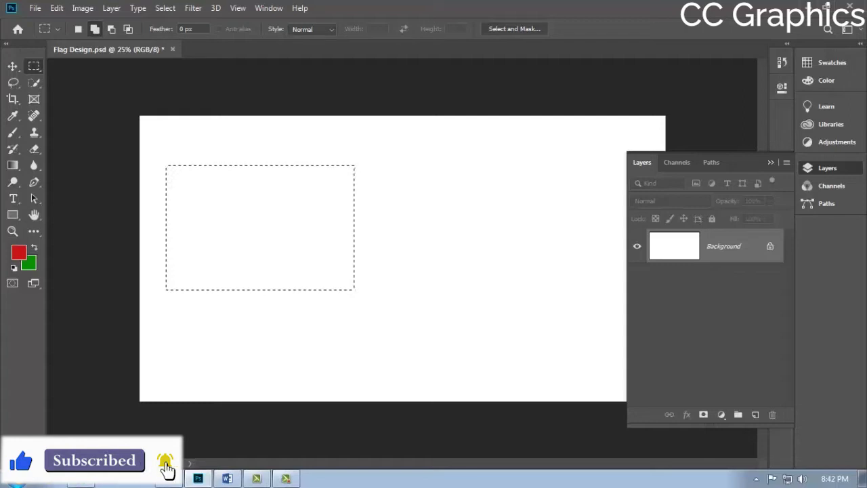
mouse_move(367, 168)
left_mouse_down()
mouse_move(433, 236)
mouse_move(497, 277)
mouse_move(556, 288)
left_mouse_up()
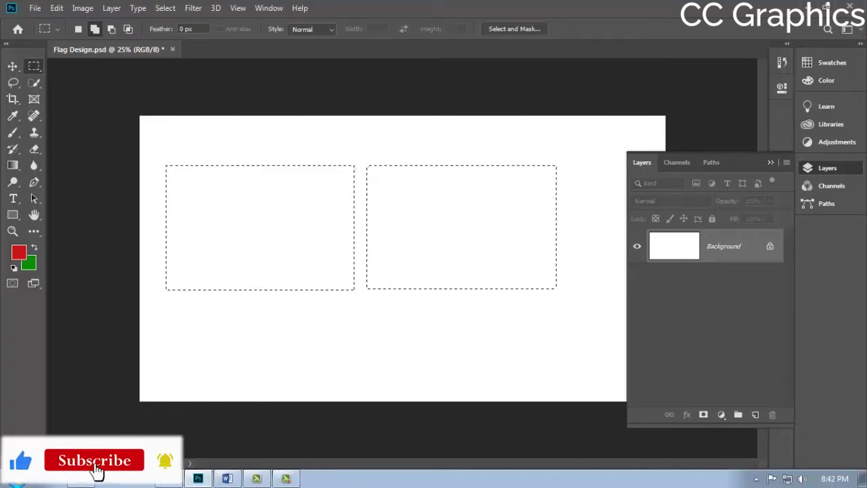
left_click_drag(172, 305, 296, 378)
left_click_drag(308, 307, 429, 375)
left_click_drag(438, 307, 554, 377)
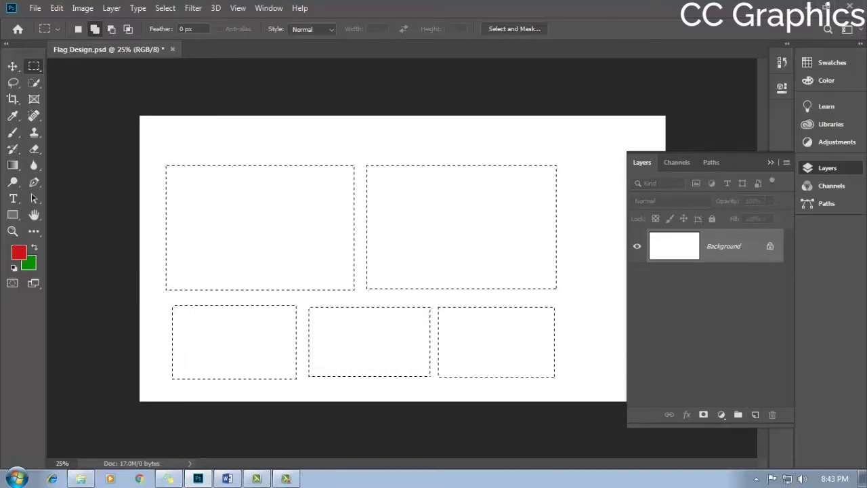
Step: Fill the five rectangles with green, deselect, and shift them up and right
key("ctrl+BackSpace")
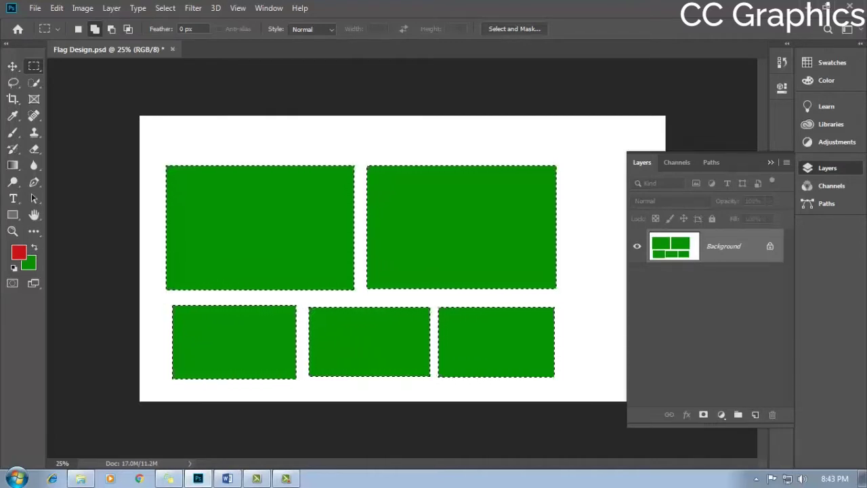
key("ctrl+d")
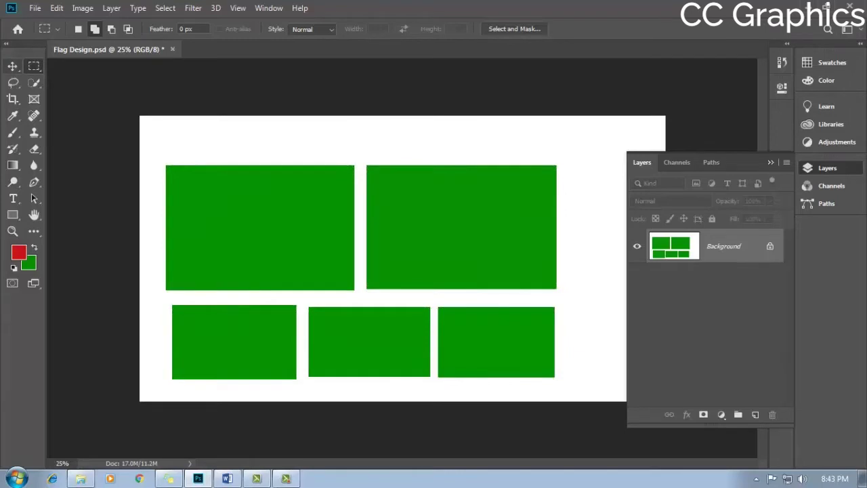
key("v")
mouse_move(292, 181)
left_mouse_down()
mouse_move(313, 132)
mouse_move(281, 200)
mouse_move(425, 202)
left_mouse_up()
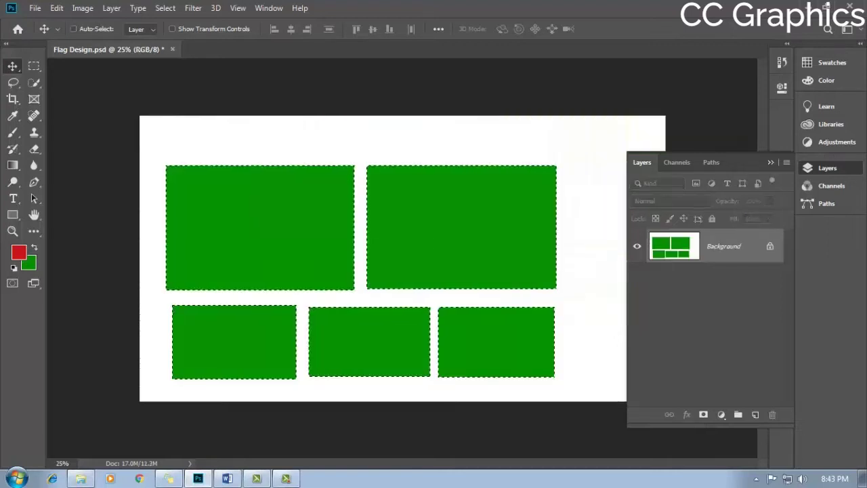
Step: Undo back to the five unfilled rectangle selections and return to the Rectangular Marquee
key("ctrl+z")
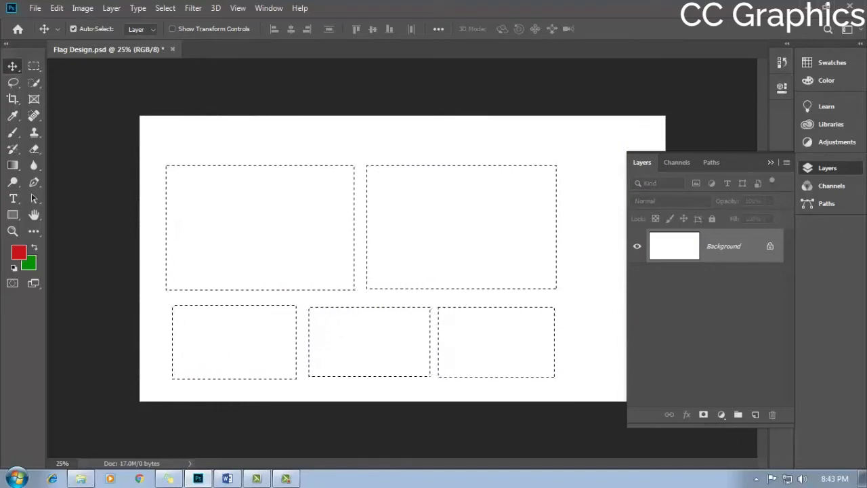
key("m")
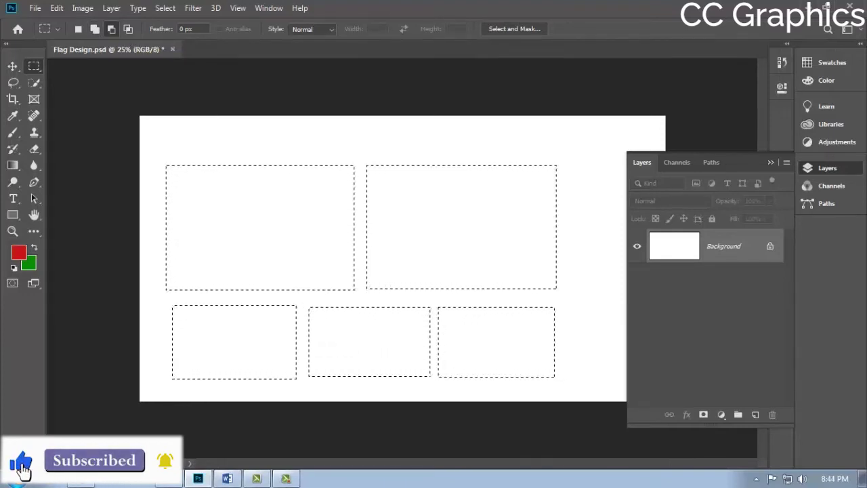
Step: Subtract a central rectangle from the five-shape selection, leaving a frame shape
left_click_drag(161, 302, 571, 395)
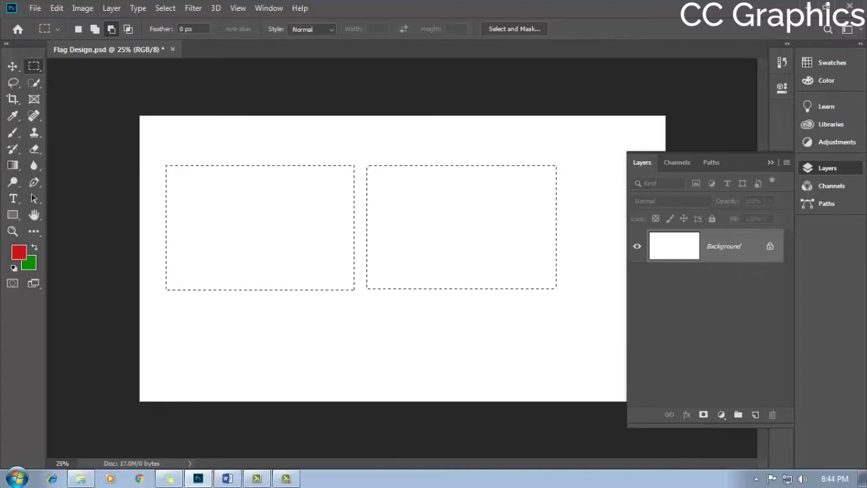
key("ctrl+z")
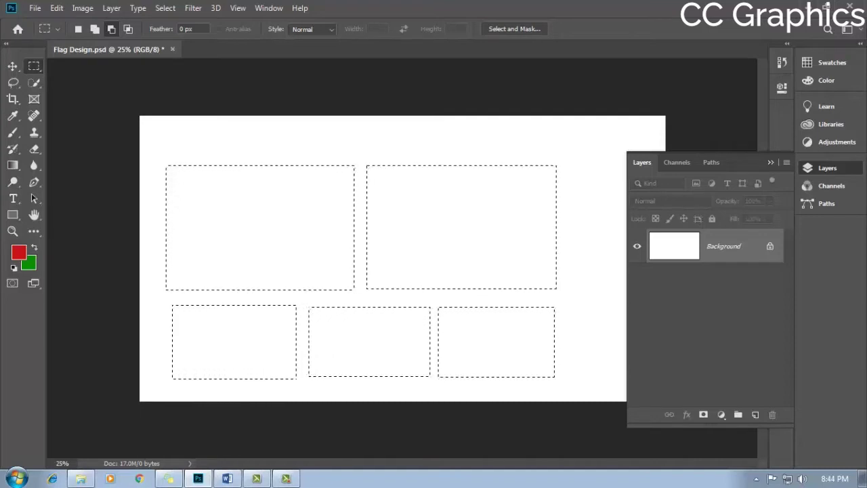
mouse_move(209, 202)
left_mouse_down()
mouse_move(447, 317)
mouse_move(495, 316)
mouse_move(526, 330)
left_mouse_up()
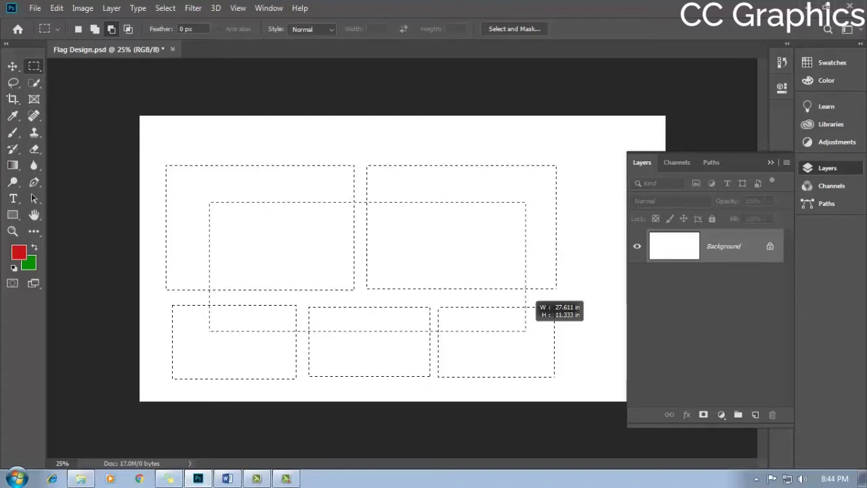
left_click_drag(209, 202, 526, 331)
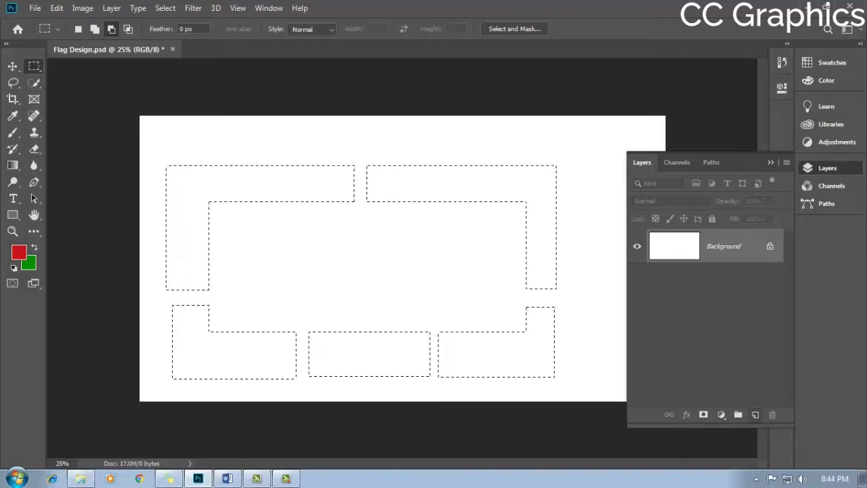
Step: Fill the frame-shaped selection green on a new Layer 1 and deselect
left_click(755, 414)
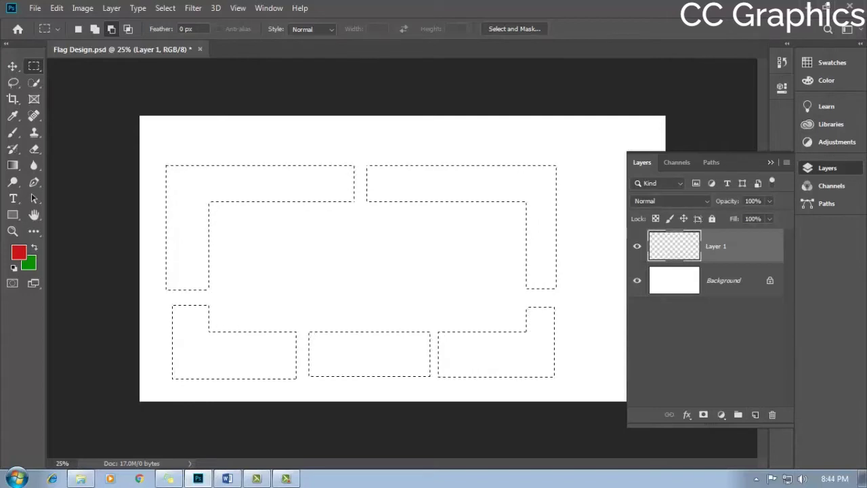
key("ctrl+BackSpace")
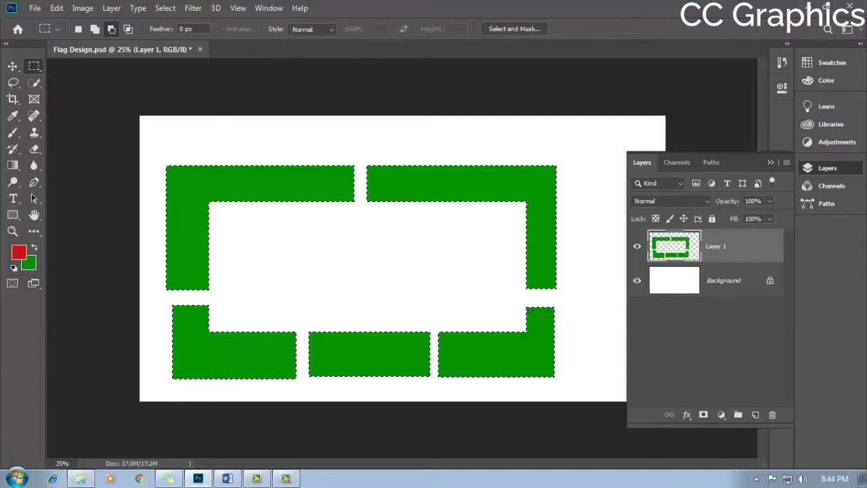
key("ctrl+d")
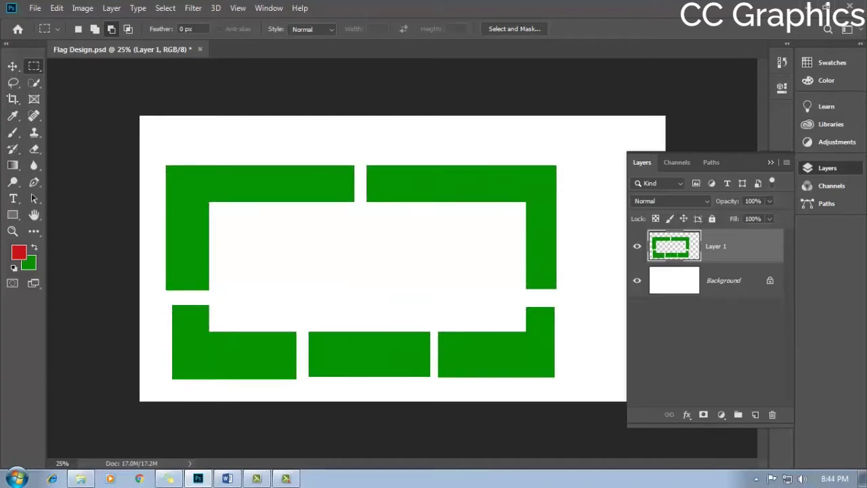
key("ctrl+t")
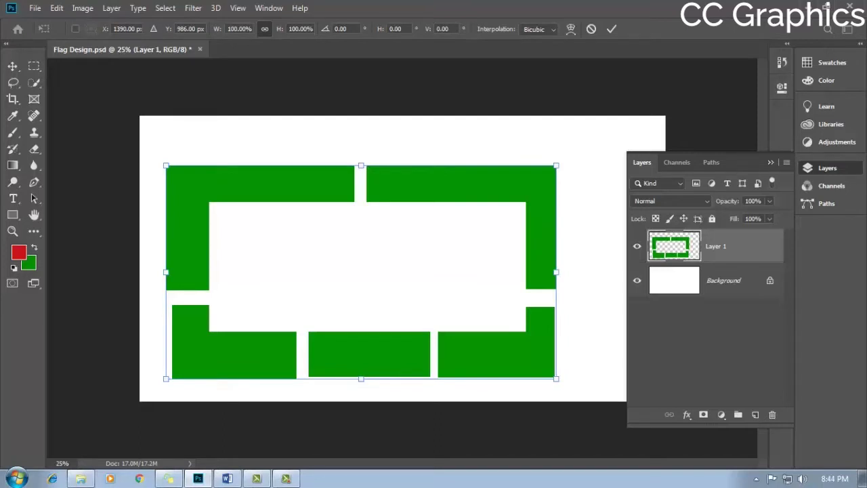
Step: Shrink and rotate the green frame 90° into a vertical column against the left edge
mouse_move(556, 165)
left_mouse_down()
mouse_move(244, 336)
mouse_move(248, 270)
left_mouse_up()
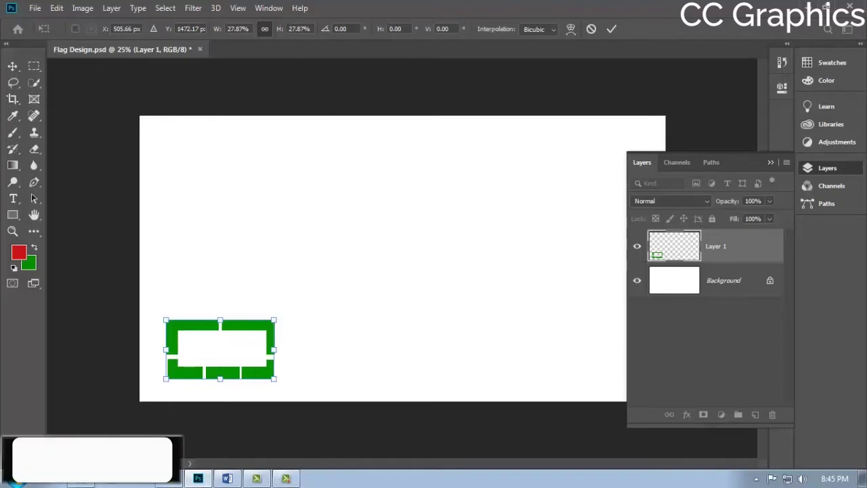
mouse_move(286, 292)
left_mouse_down()
mouse_move(308, 356)
mouse_move(231, 369)
mouse_move(174, 337)
mouse_move(212, 250)
mouse_move(323, 303)
mouse_move(289, 369)
mouse_move(227, 374)
mouse_move(305, 360)
mouse_move(308, 275)
left_mouse_up()
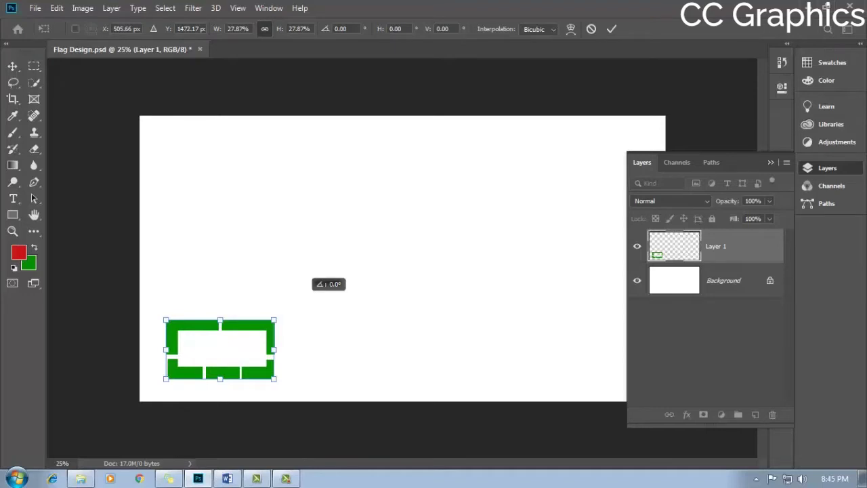
mouse_move(319, 272)
left_mouse_down()
mouse_move(278, 386)
mouse_move(160, 355)
mouse_move(237, 252)
mouse_move(333, 261)
mouse_move(353, 366)
mouse_move(328, 391)
mouse_move(281, 412)
mouse_move(337, 361)
mouse_move(376, 284)
mouse_move(376, 244)
left_mouse_up()
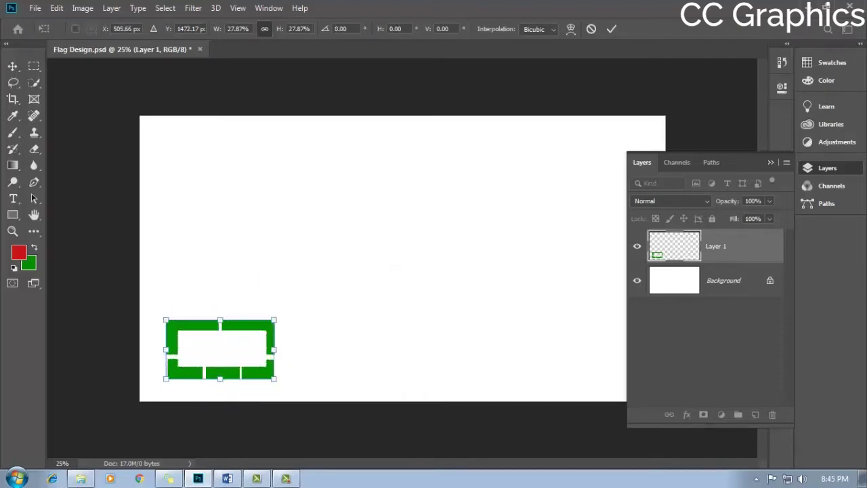
mouse_move(274, 319)
left_mouse_down()
mouse_move(496, 198)
mouse_move(531, 190)
mouse_move(396, 154)
mouse_move(482, 181)
mouse_move(417, 157)
mouse_move(318, 143)
mouse_move(206, 144)
left_mouse_up()
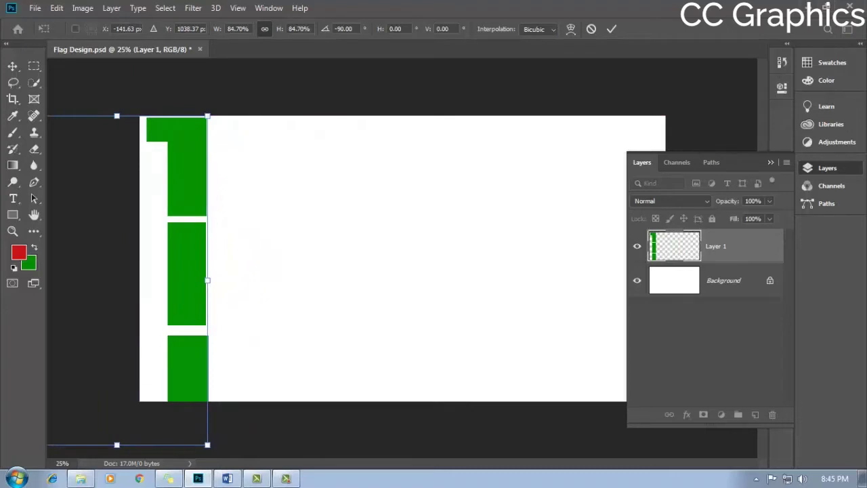
key("Return")
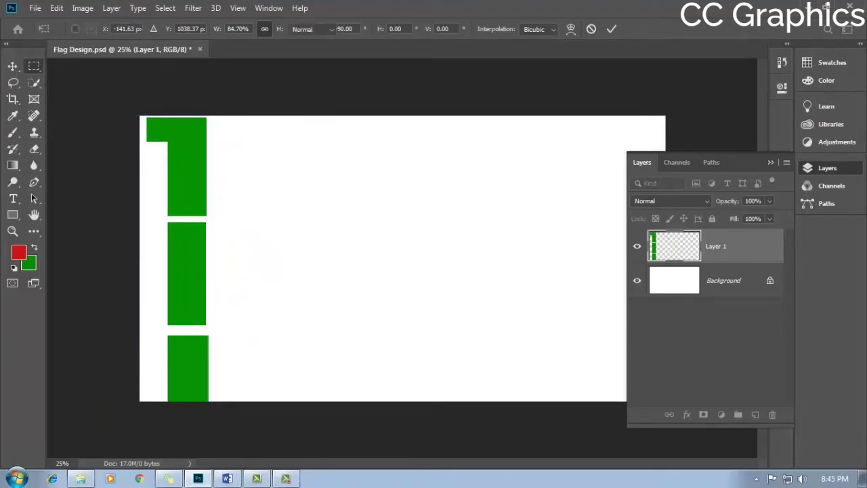
key("ctrl+minus")
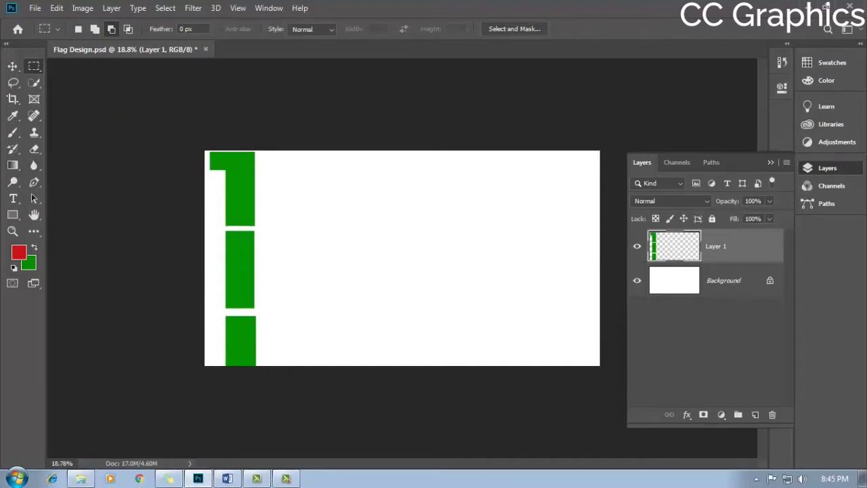
Step: Duplicate the green bars into Layer 1 copy and position both columns across the canvas
left_click(12, 65)
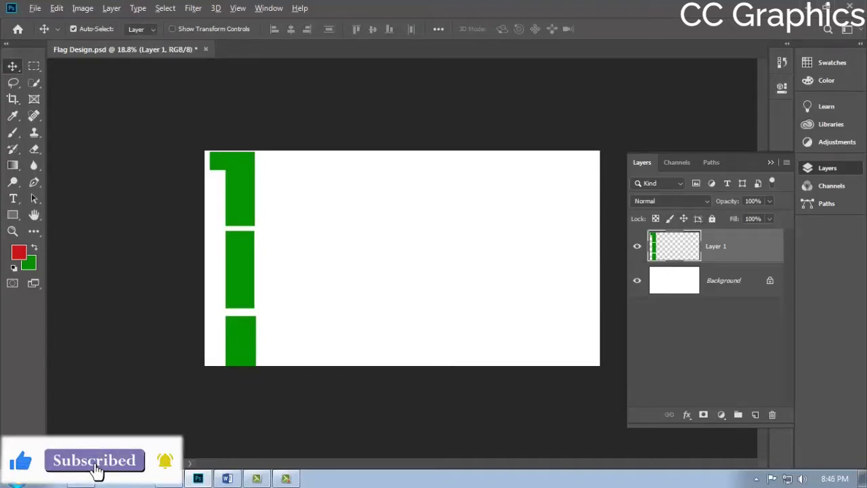
mouse_move(244, 224)
left_mouse_down()
mouse_move(498, 220)
mouse_move(521, 237)
mouse_move(640, 234)
left_mouse_up()
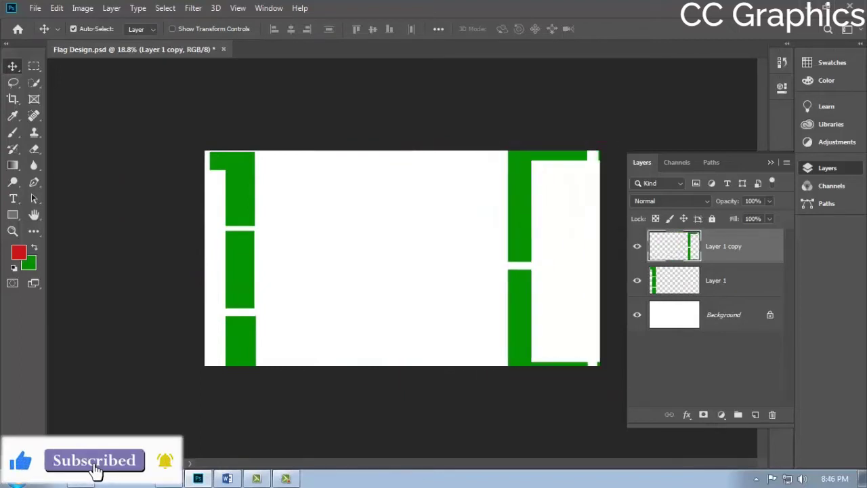
scroll(403, 258, "down", 1)
left_click_drag(486, 251, 535, 250)
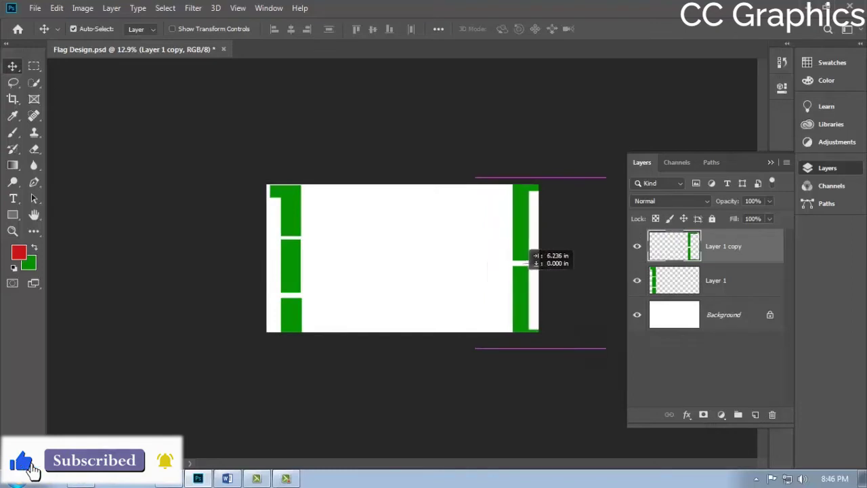
left_click(582, 393)
scroll(403, 258, "up", 1)
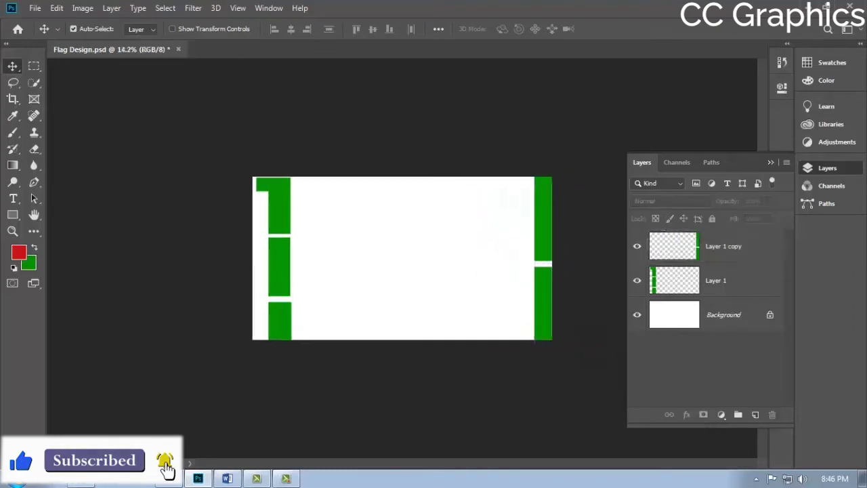
scroll(402, 258, "up", 1)
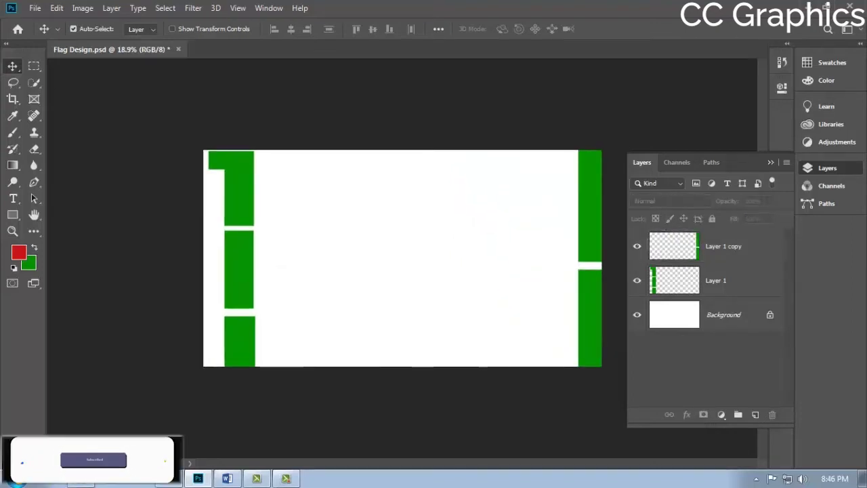
mouse_move(589, 203)
left_mouse_down()
mouse_move(285, 204)
mouse_move(464, 216)
left_mouse_up()
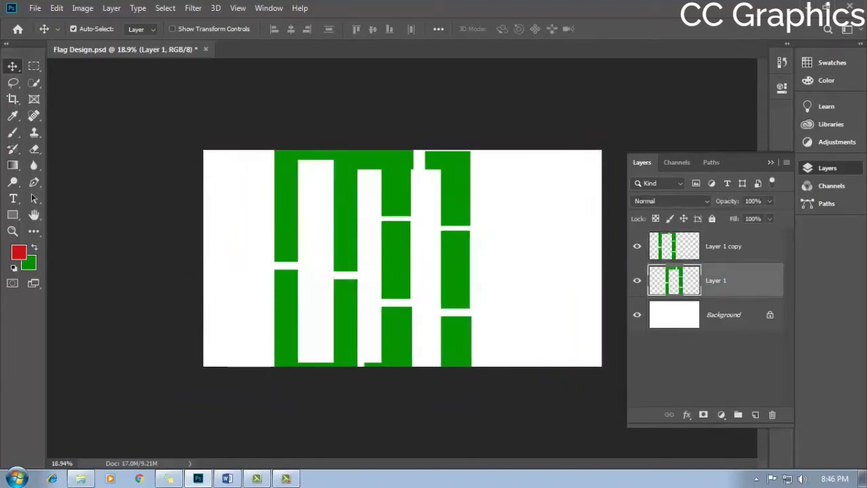
left_click_drag(454, 244, 566, 243)
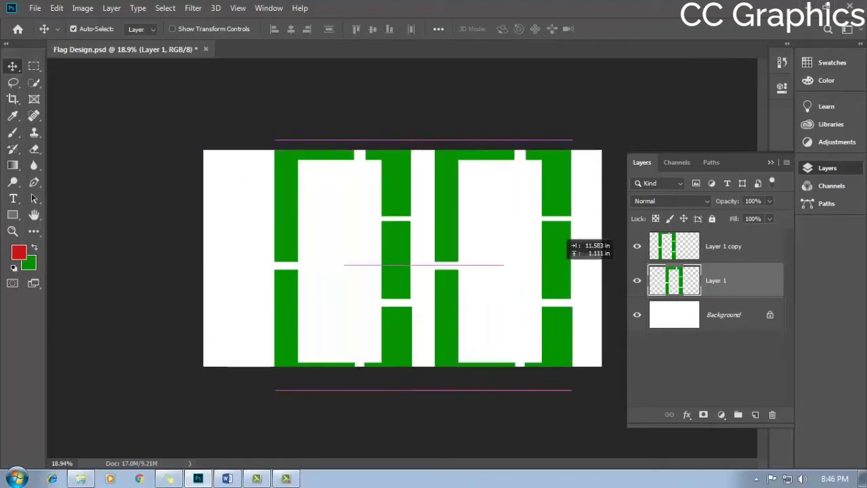
mouse_move(389, 231)
left_mouse_down()
mouse_move(320, 229)
mouse_move(346, 230)
left_mouse_up()
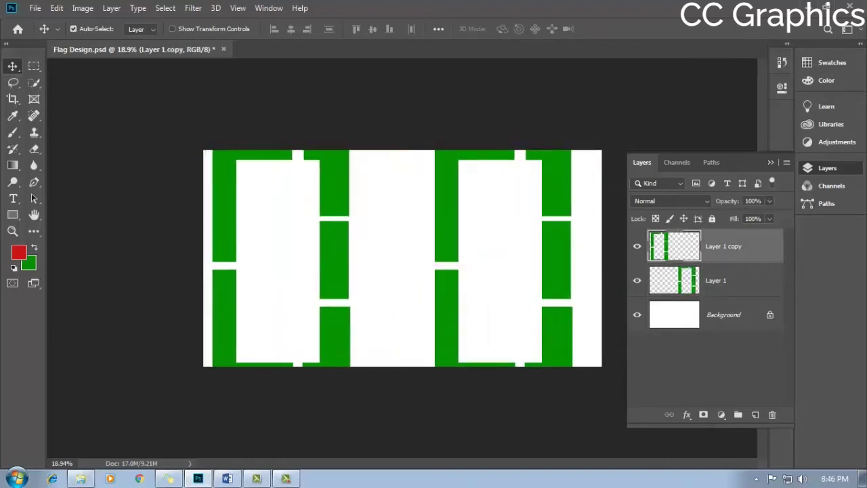
left_click(447, 203)
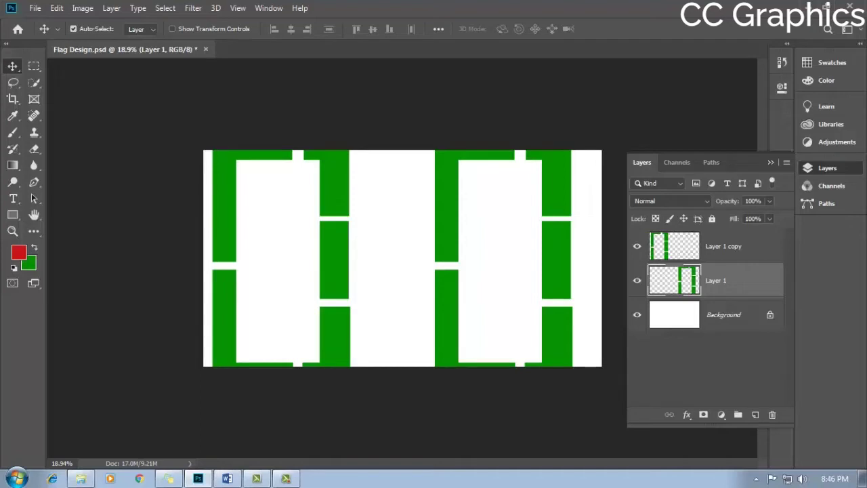
Step: Turn off Auto-Select and select Layer 1 and Layer 1 copy together
left_click(73, 28)
left_click(724, 246, "shift")
left_click(715, 280)
left_click(723, 246, "shift")
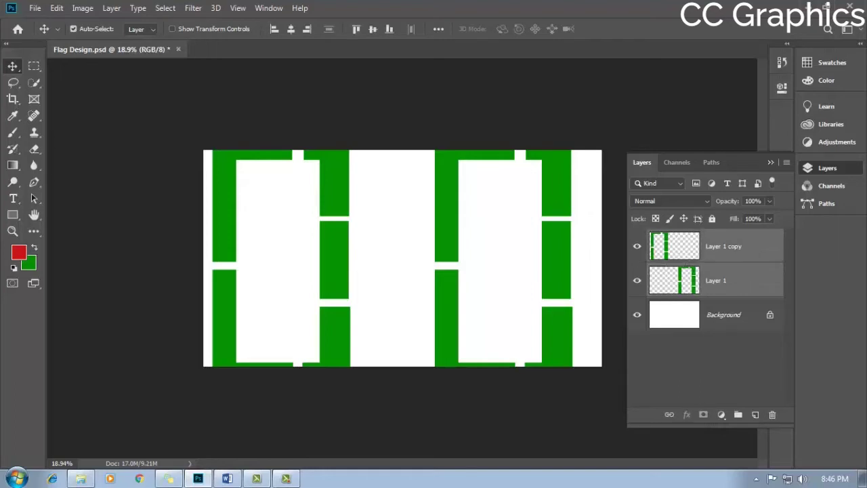
Step: Scale both green layers to 42.58% and rotate them -90° into horizontal frames
key("ctrl+t")
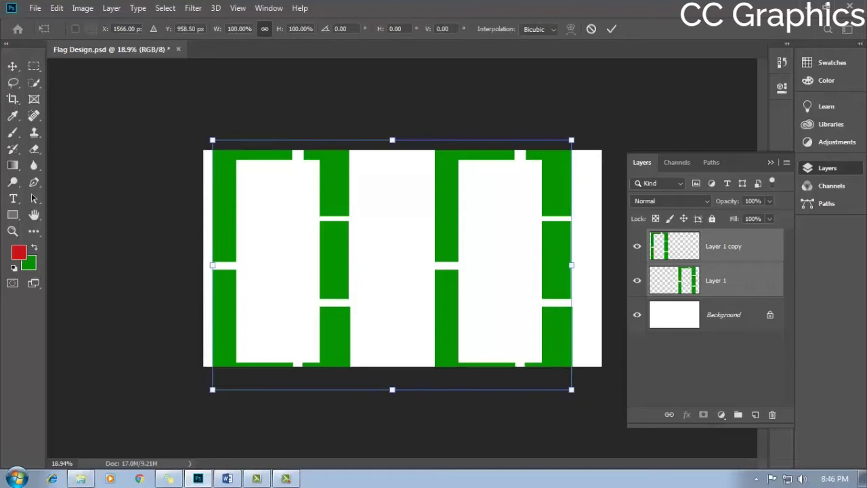
mouse_move(571, 140)
left_mouse_down()
mouse_move(364, 284)
mouse_move(364, 223)
left_mouse_up()
mouse_move(390, 339)
left_mouse_down()
mouse_move(308, 179)
mouse_move(357, 202)
mouse_move(313, 197)
left_mouse_up()
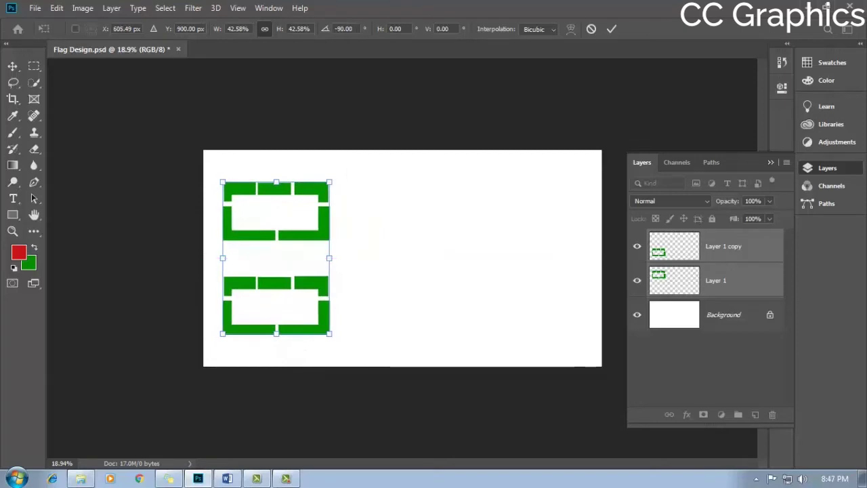
key("Return")
left_click(705, 366)
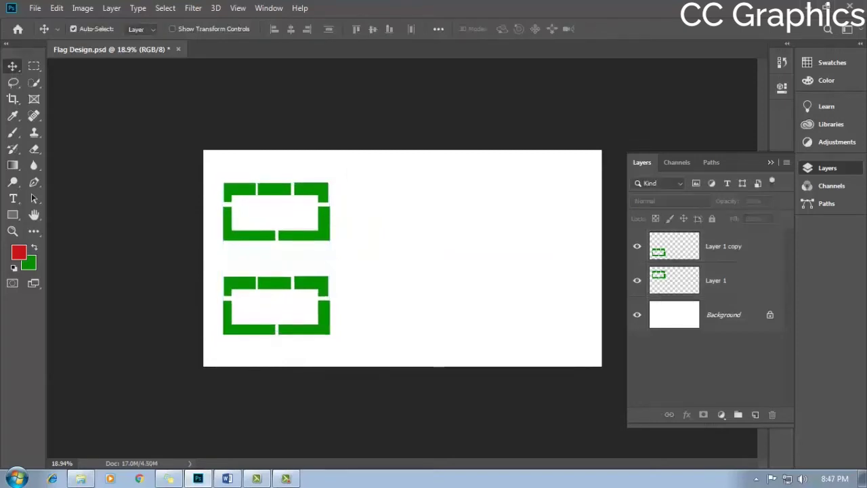
left_click(723, 246)
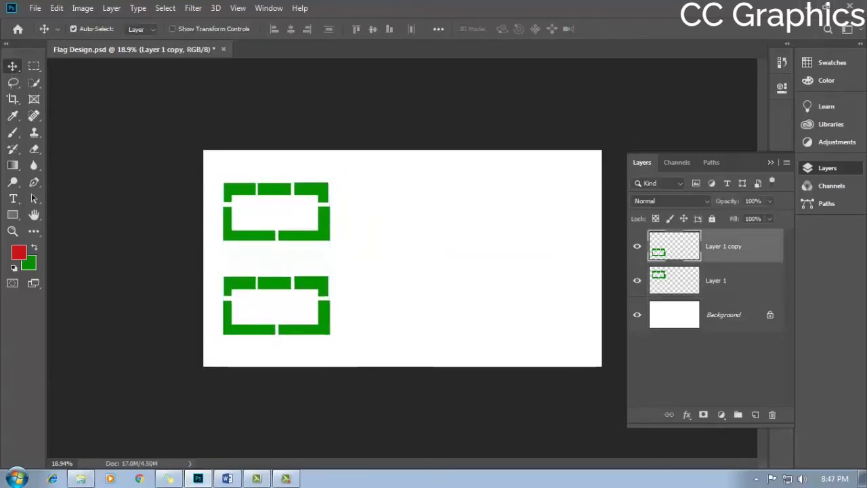
left_click(715, 280)
left_click(723, 246)
left_click_drag(308, 193, 505, 193, "alt")
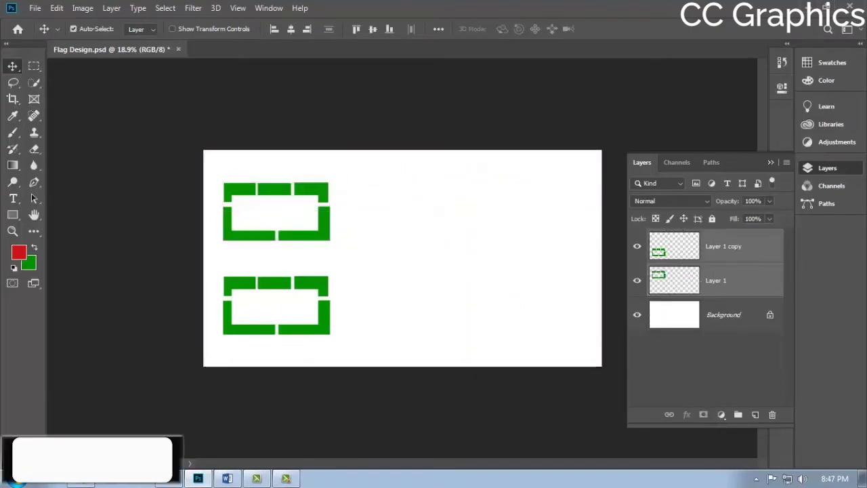
Step: Step between Layer 1 and Layer 1 copy to pick the frame to duplicate
key("alt+]")
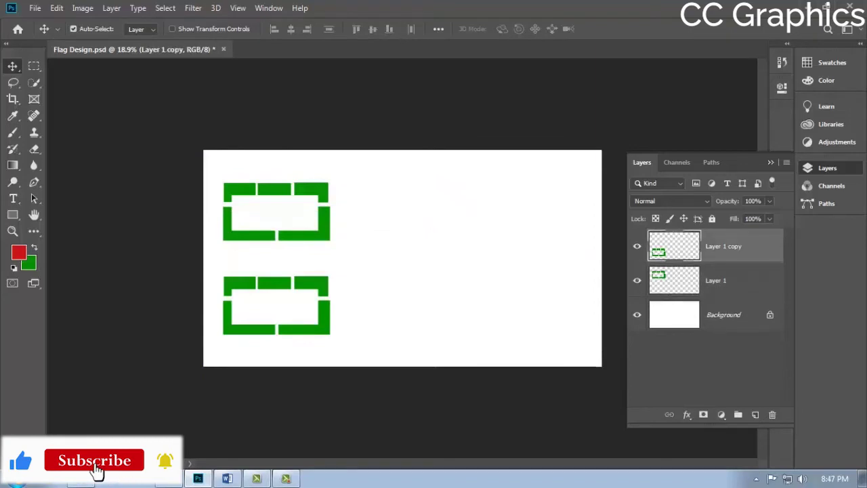
key("alt+bracketleft")
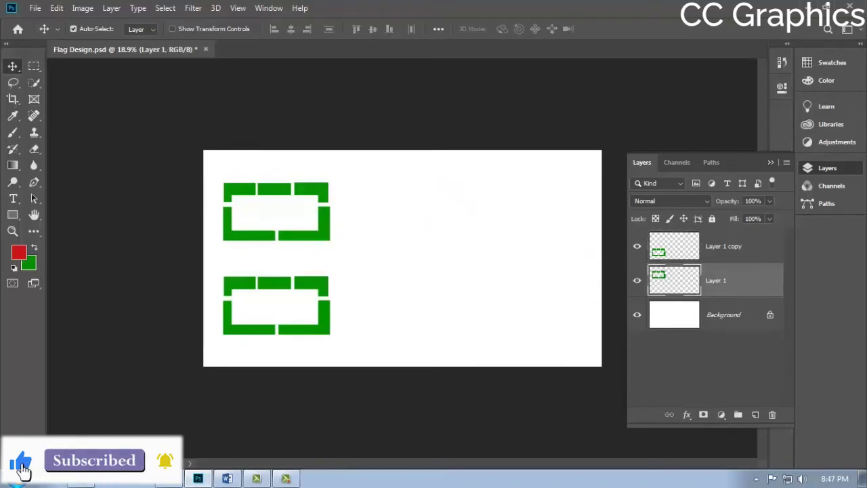
key("alt+bracketright")
key("alt+bracketleft")
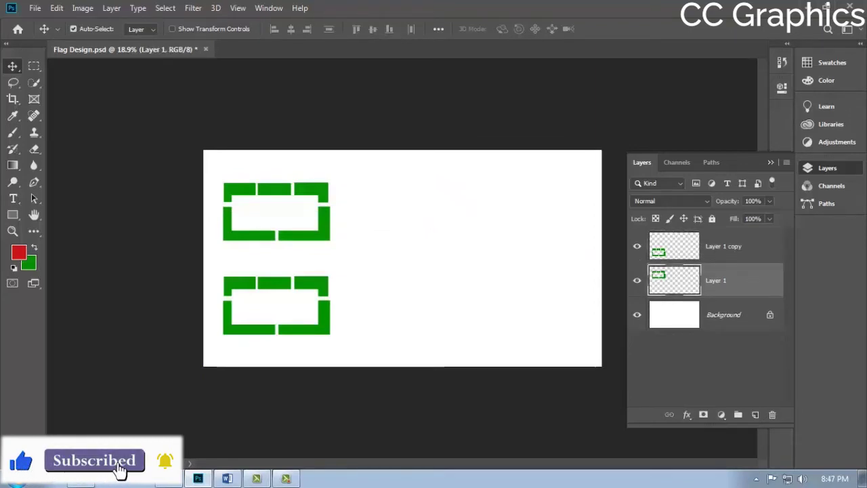
key("alt+bracketright")
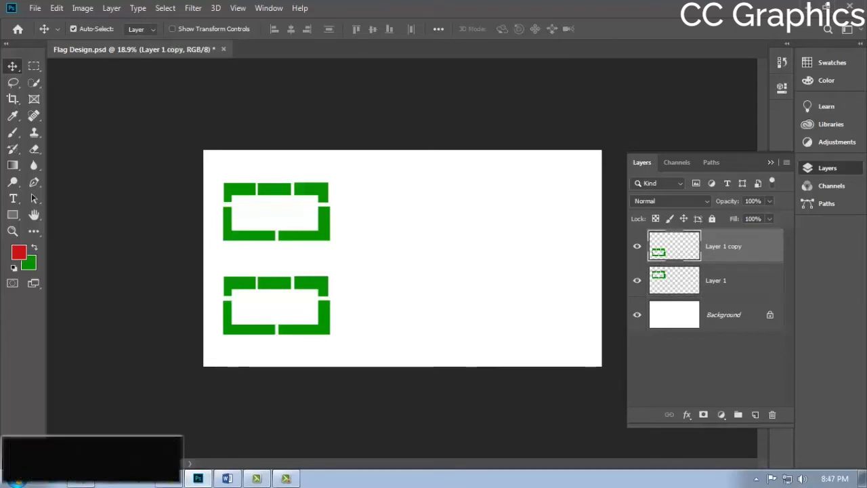
key("ctrl")
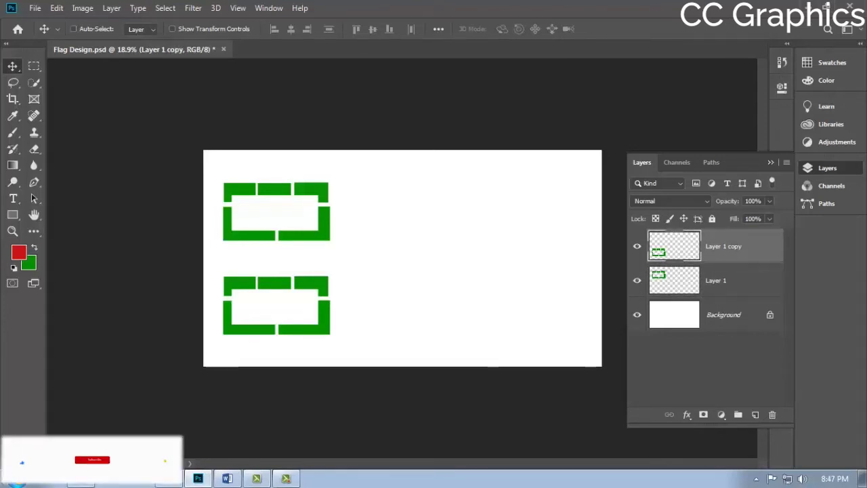
Step: Duplicate frames into Layer 1 copy 2 and copy 3, arranging a two-by-two grid
key("ctrl+j")
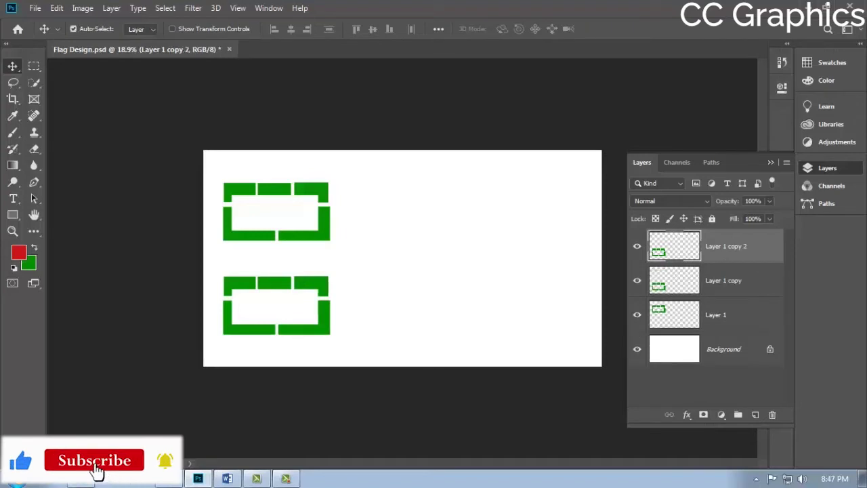
mouse_move(276, 211)
left_mouse_down()
mouse_move(439, 212)
mouse_move(276, 212)
left_mouse_up()
left_click_drag(325, 301, 500, 302)
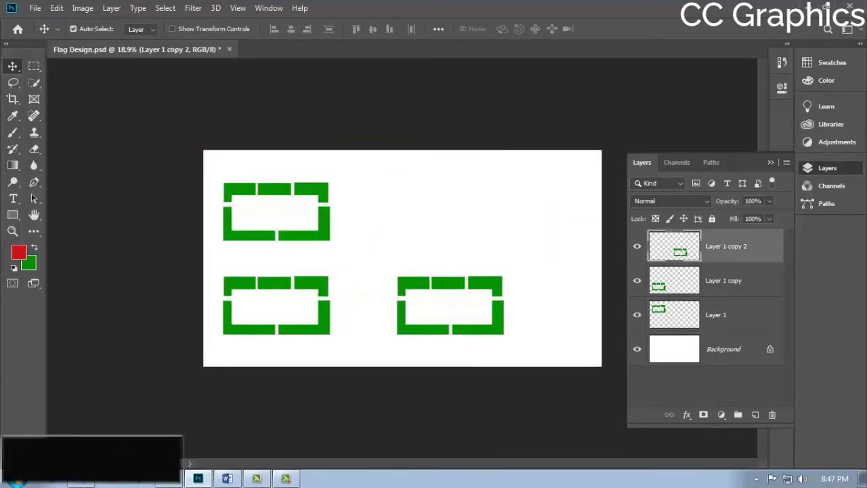
left_click_drag(445, 278, 396, 278)
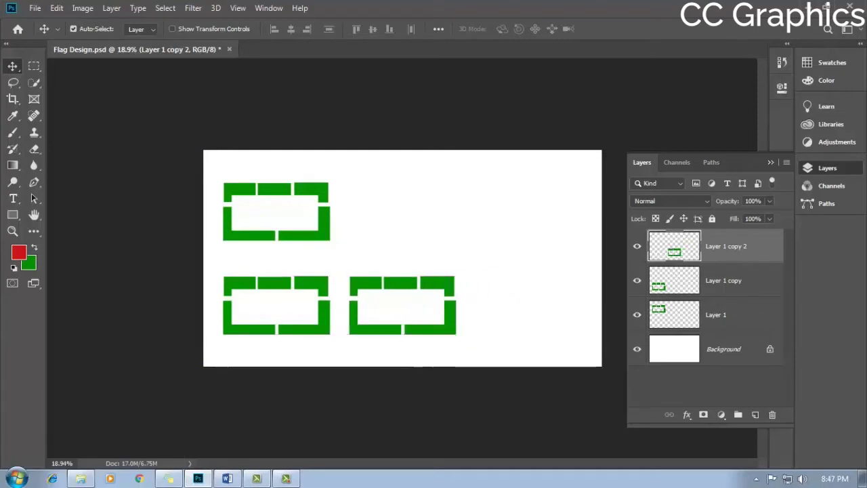
left_click_drag(276, 190, 417, 190)
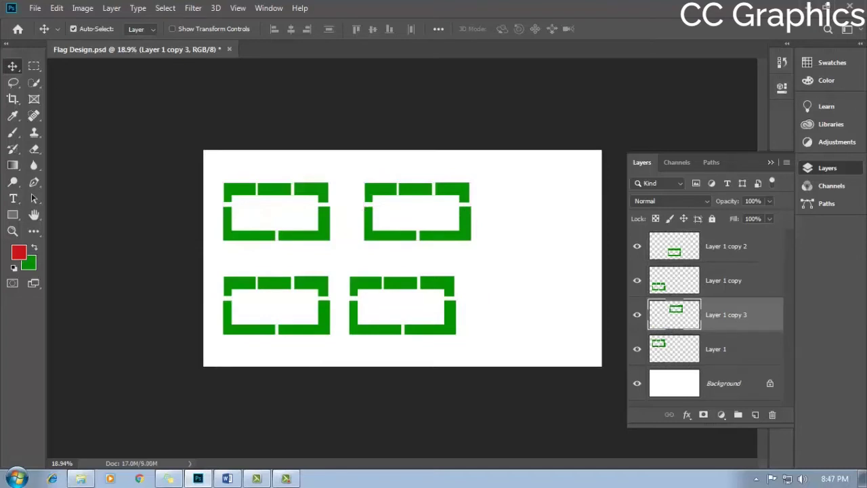
left_click(716, 348)
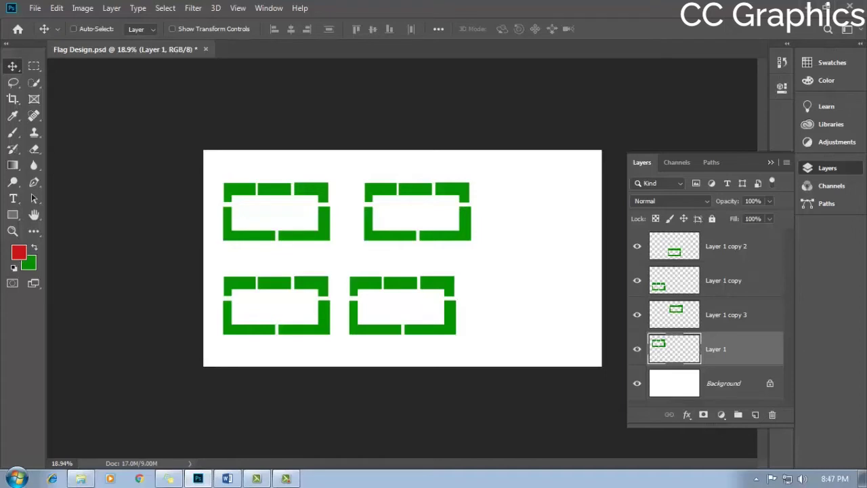
Step: Delete all four frame layers at once, then undo to restore them
key("alt+shift+bracketright")
key("alt+shift+bracketright")
key("alt+shift+bracketright")
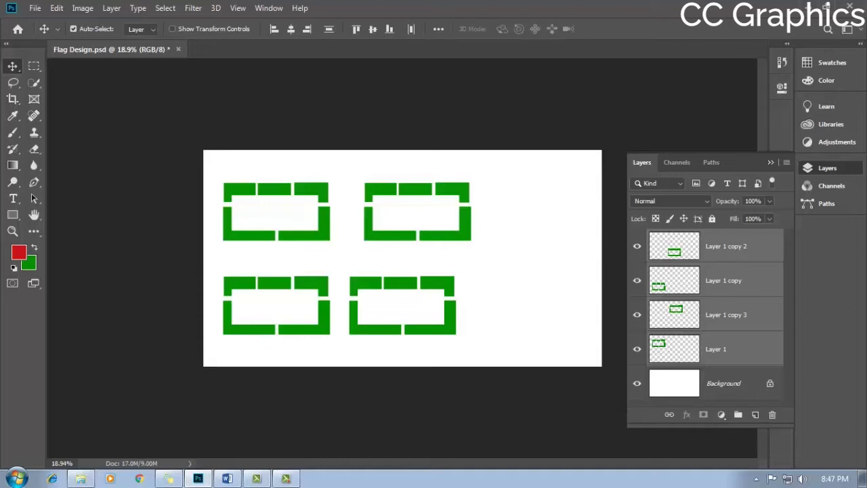
key("Delete")
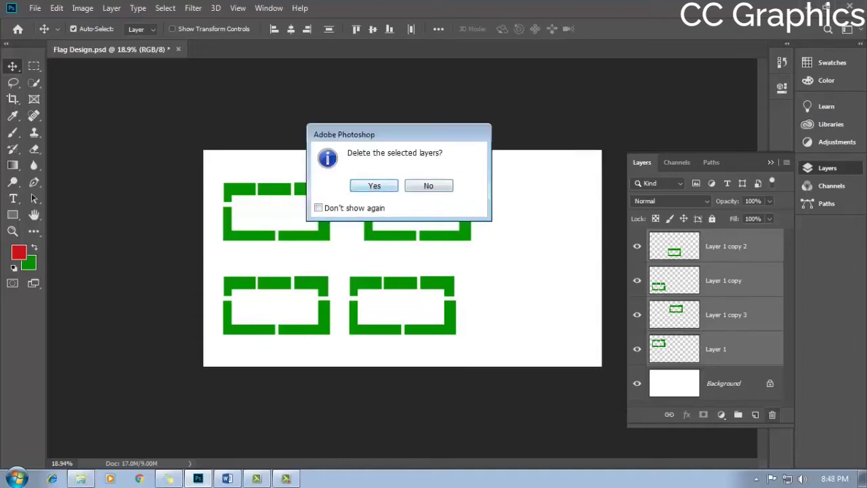
key("Return")
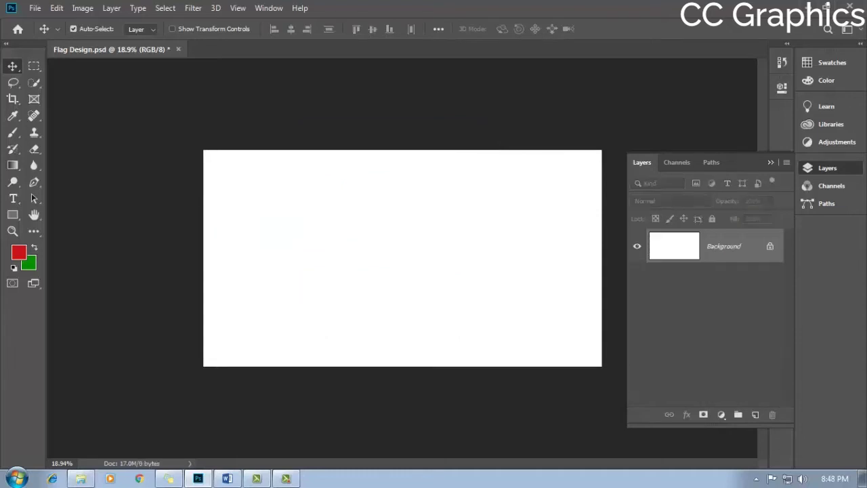
key("ctrl+z")
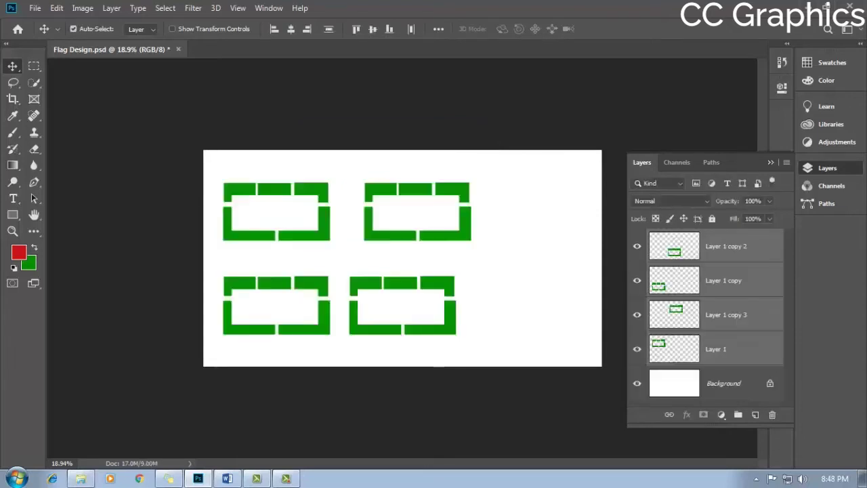
Step: Delete the frame layers one by one until only Background remains
left_click(715, 349)
mouse_move(715, 349)
left_mouse_down()
mouse_move(716, 373)
mouse_move(716, 359)
left_mouse_up()
left_click(725, 314)
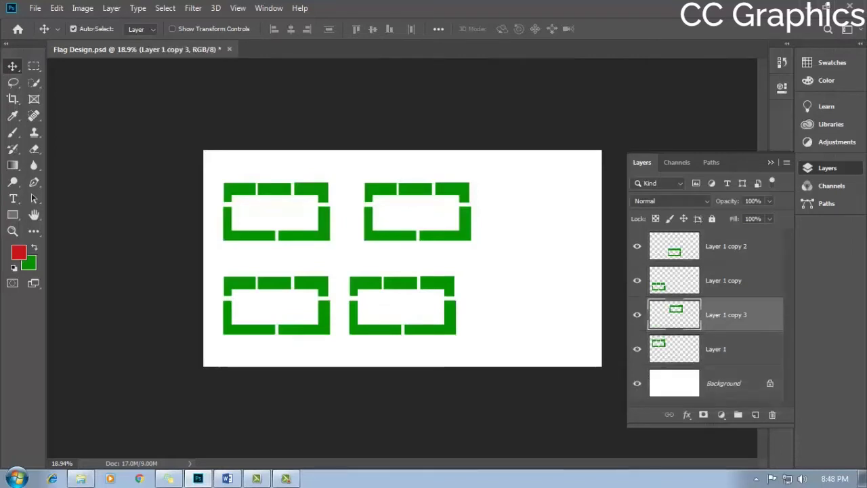
key("Delete")
key("Delete")
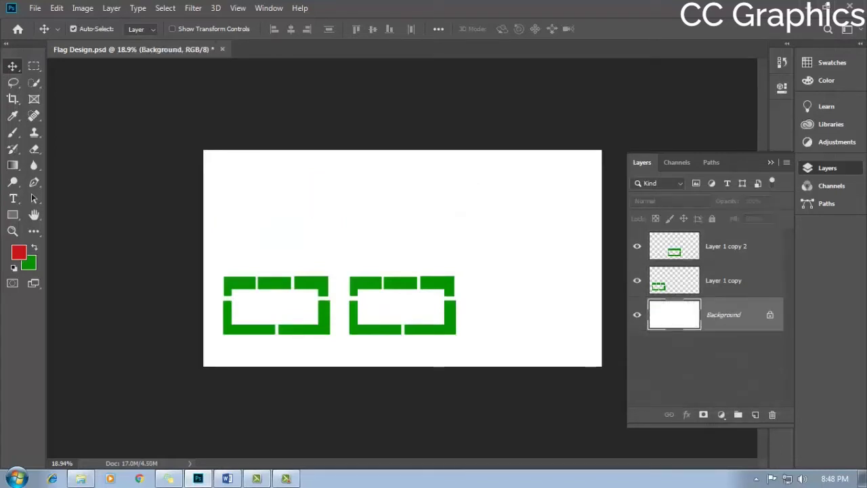
left_click(725, 245)
key("Delete")
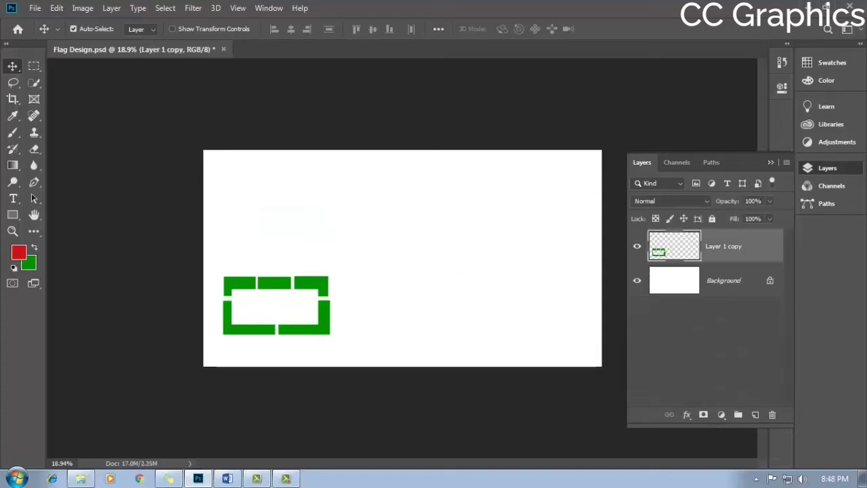
key("Delete")
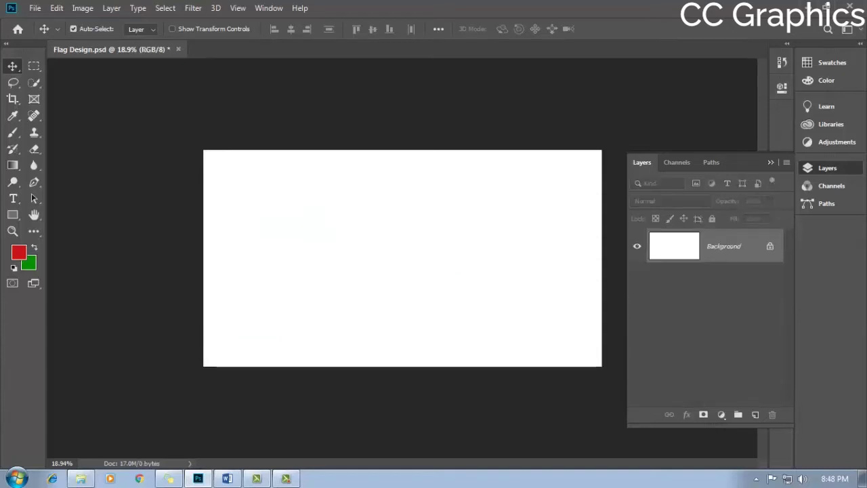
left_click(33, 66)
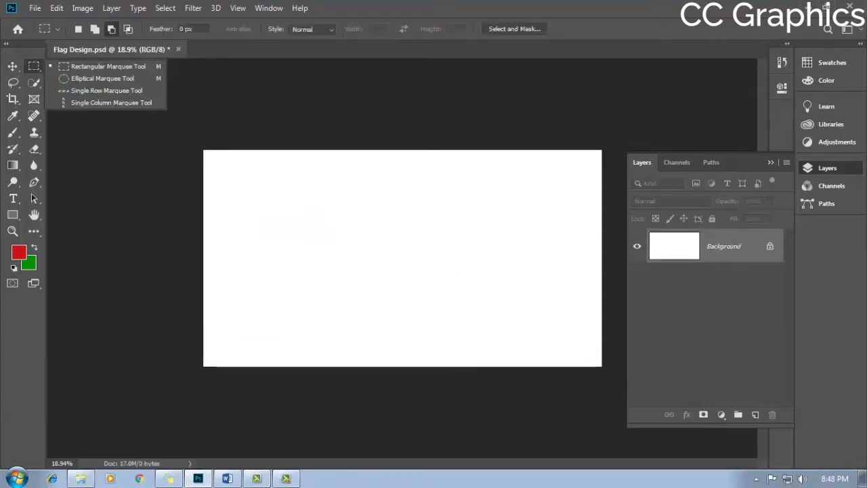
Step: Select four rectangles near the canvas centre with the Rectangular Marquee
key("Escape")
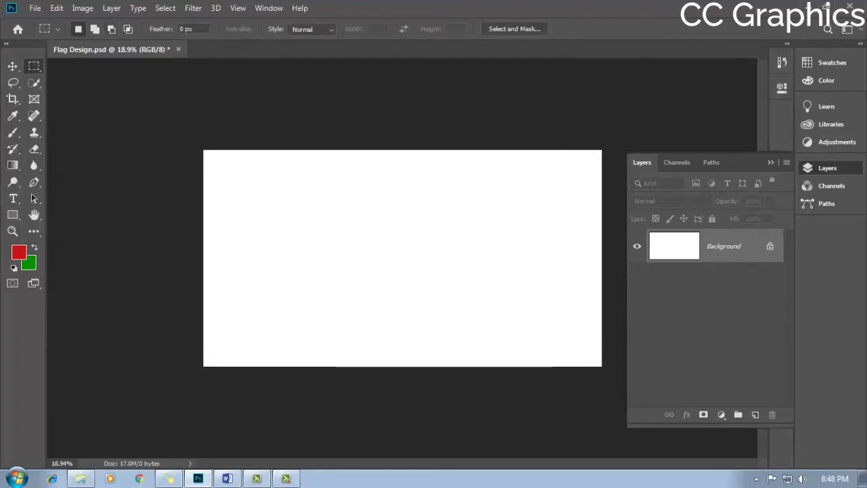
left_click_drag(221, 178, 333, 261)
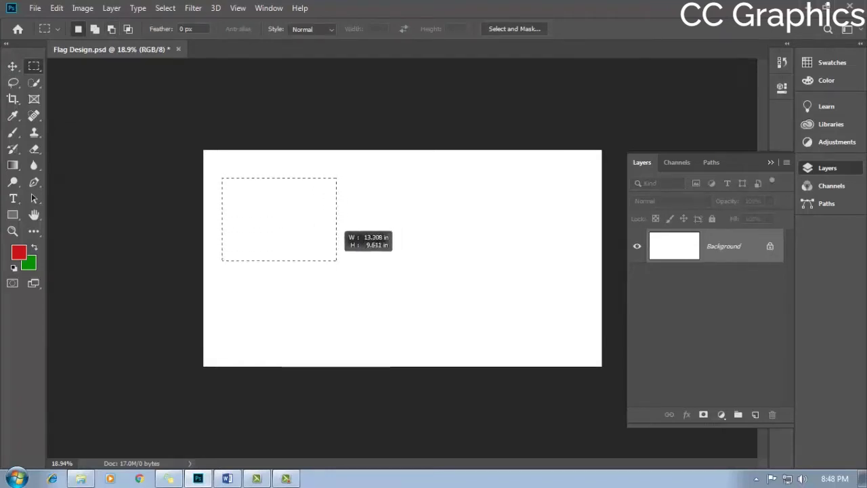
left_click_drag(346, 182, 473, 276)
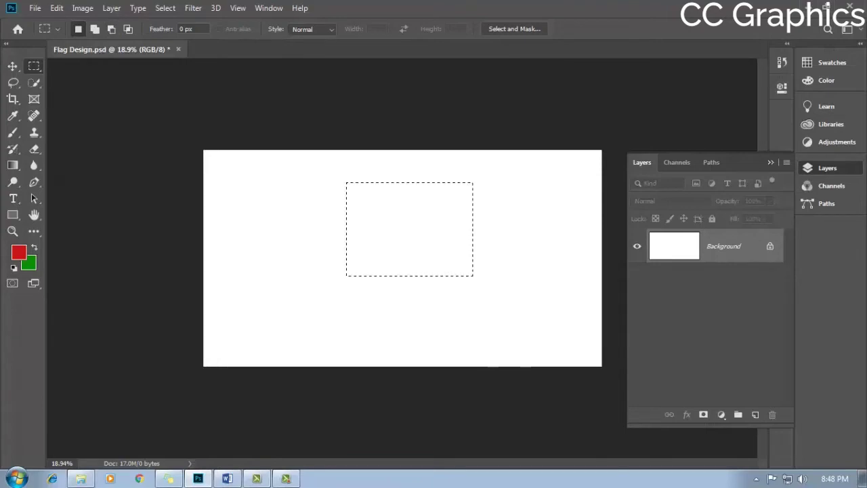
left_click_drag(220, 180, 329, 279)
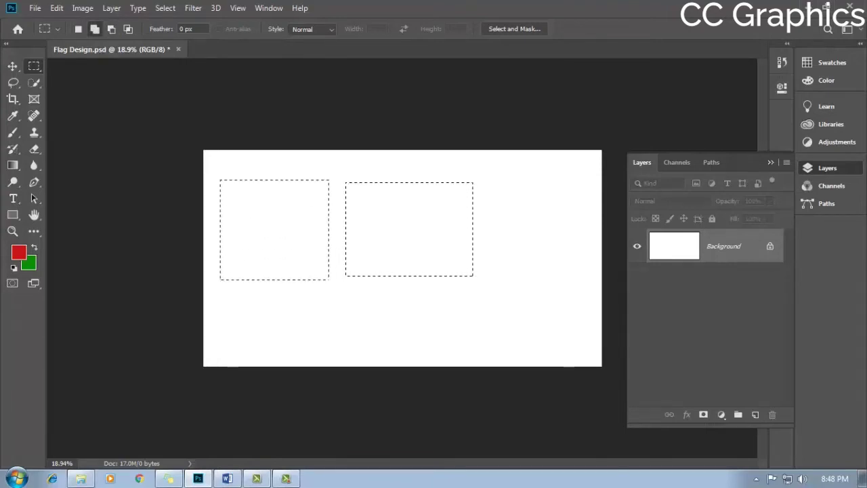
mouse_move(274, 306)
left_mouse_down()
mouse_move(350, 360)
mouse_move(383, 366)
left_mouse_up()
left_click_drag(395, 298, 482, 350)
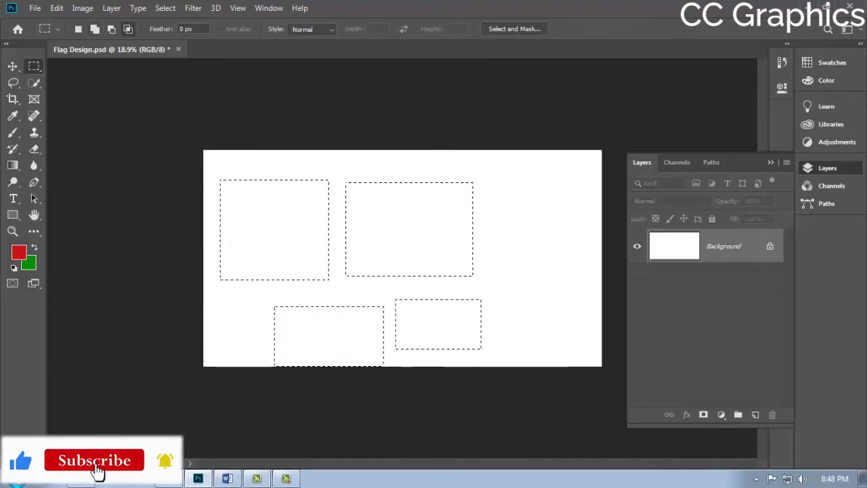
Step: Intersect the selection with a central rectangle, then add a new empty Layer 1
left_click_drag(279, 206, 433, 327)
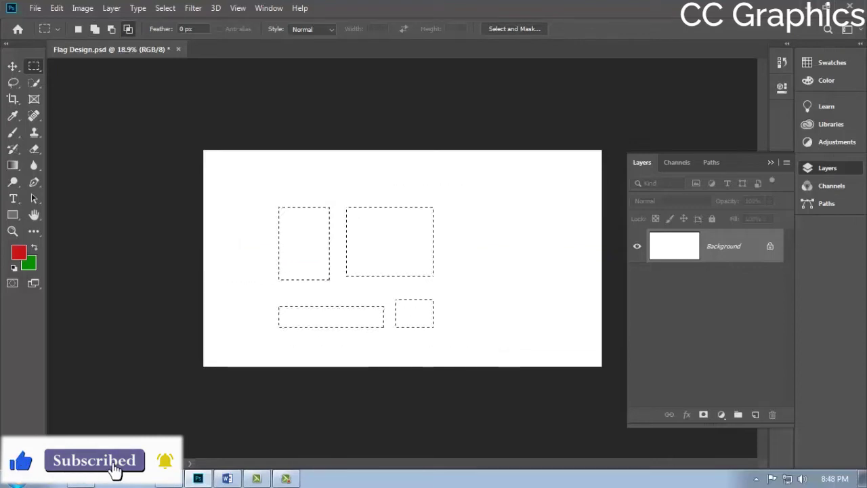
key("ctrl+z")
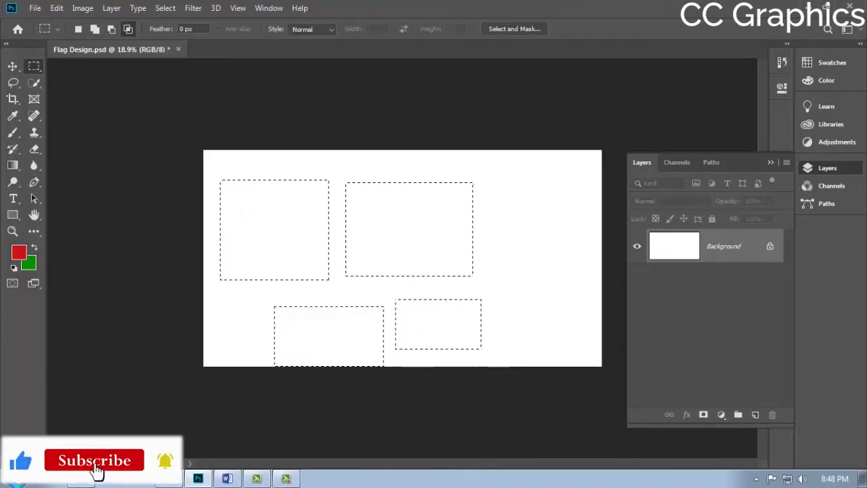
left_click_drag(303, 220, 425, 323)
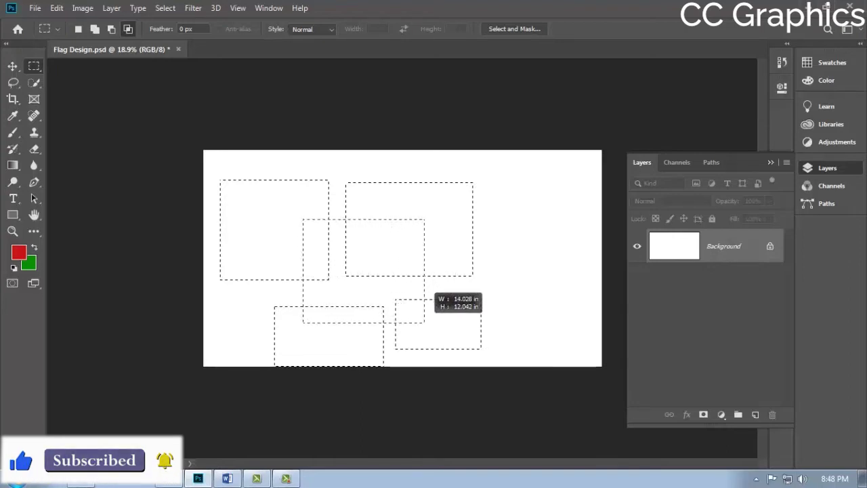
left_click_drag(425, 322, 424, 322)
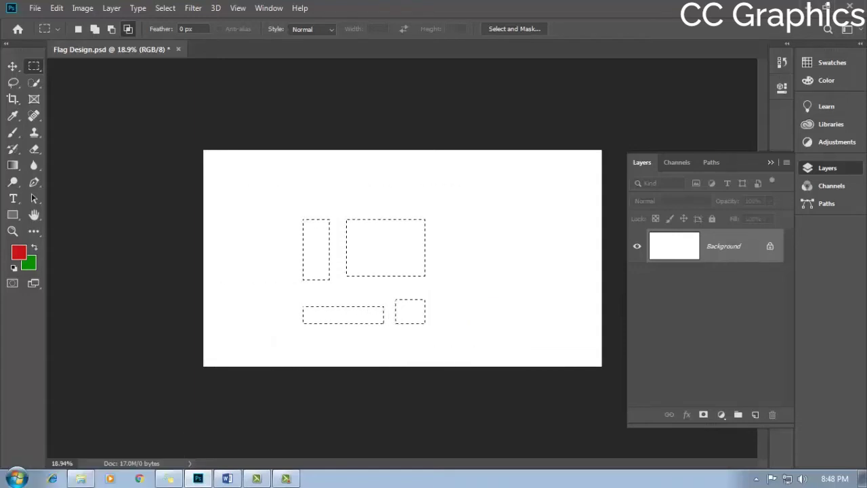
key("ctrl+shift+alt+n")
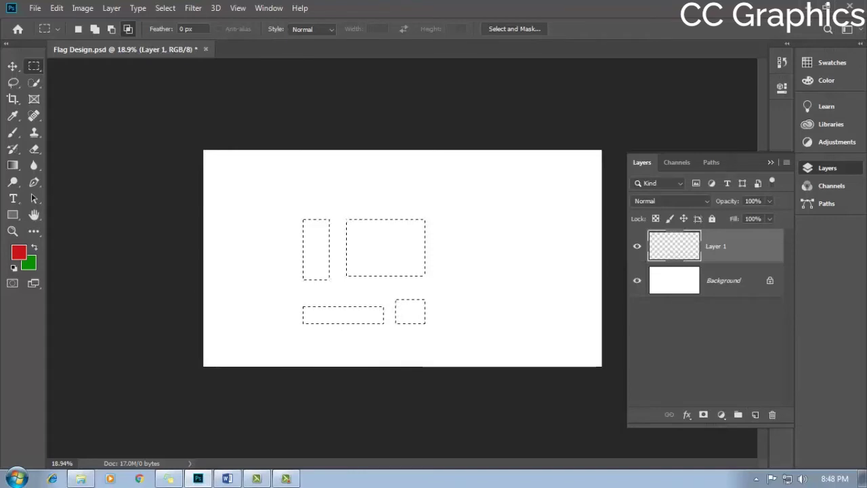
Step: Fill the selected rectangles with #36b7bf, then with the green background colour, and deselect
left_click(18, 252)
type("36b7")
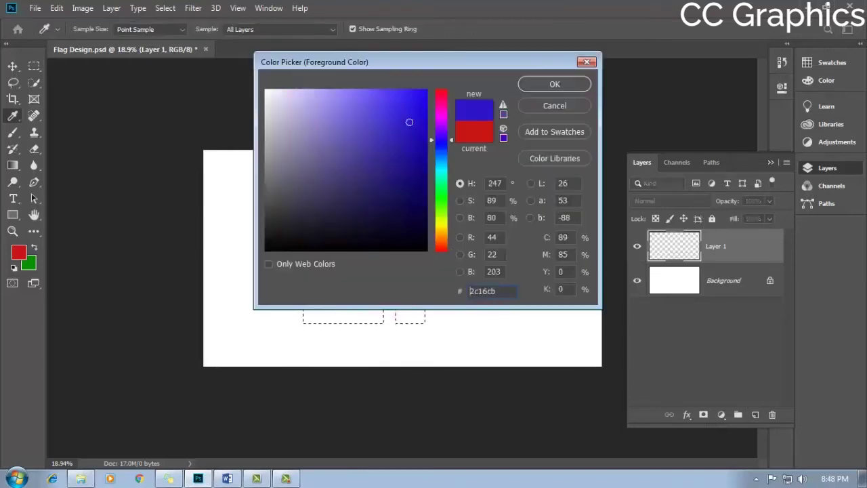
type("bf")
key("Return")
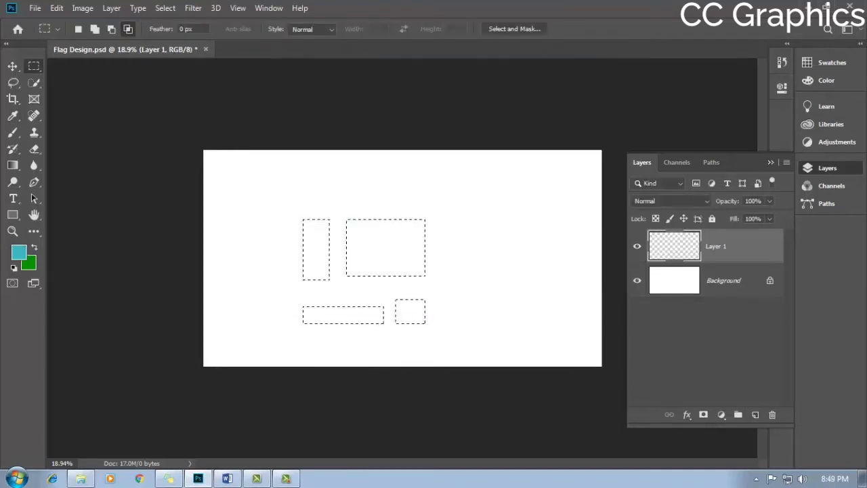
key("alt+BackSpace")
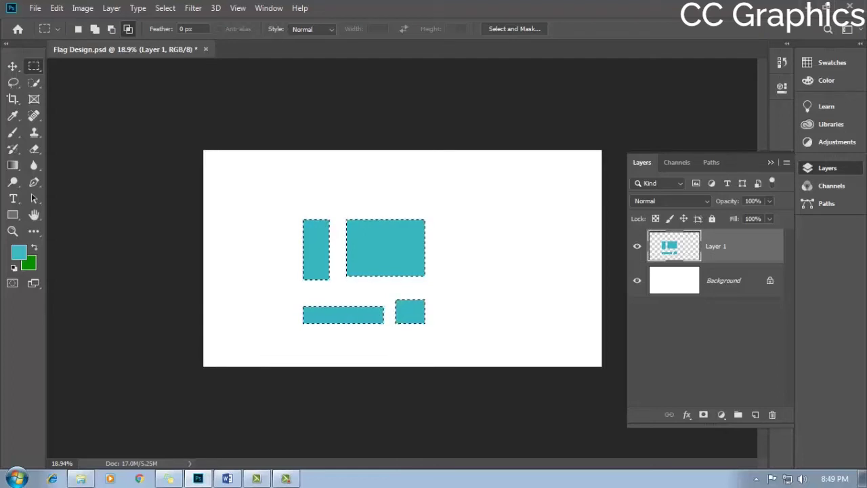
key("ctrl+BackSpace")
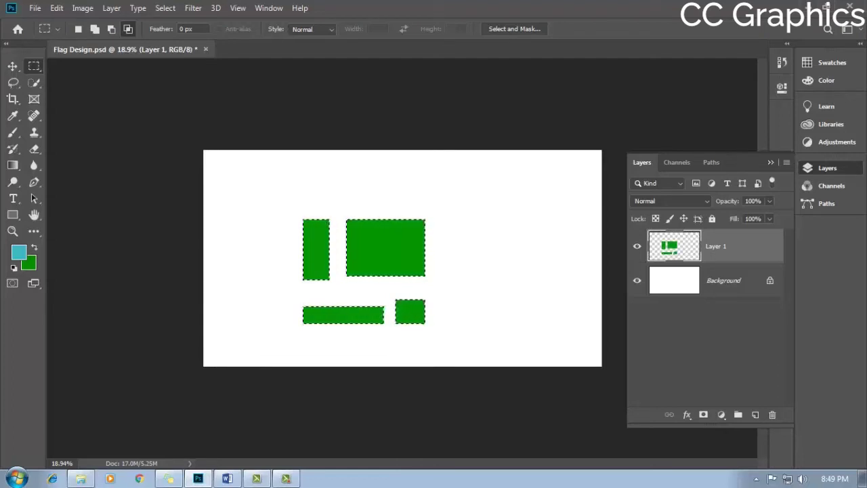
key("ctrl+d")
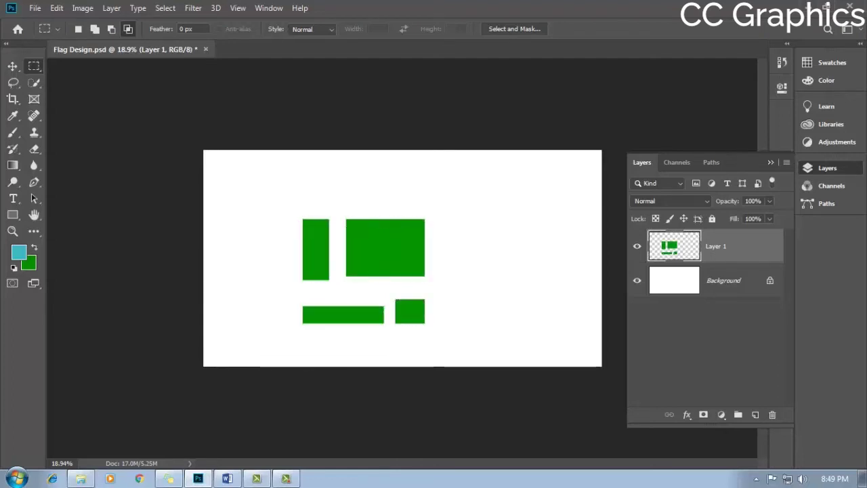
Step: Nudge the green rectangles slightly left and load their pixels as a selection
key("v")
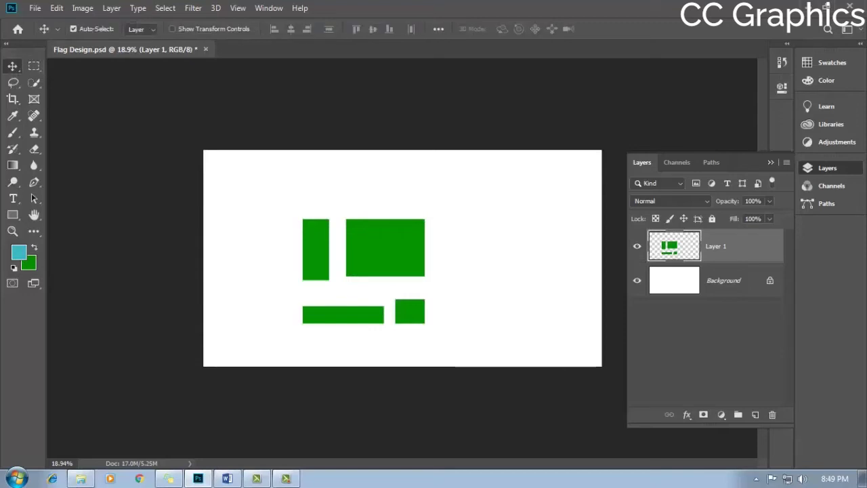
mouse_move(426, 222)
left_mouse_down()
mouse_move(344, 228)
mouse_move(417, 194)
left_mouse_up()
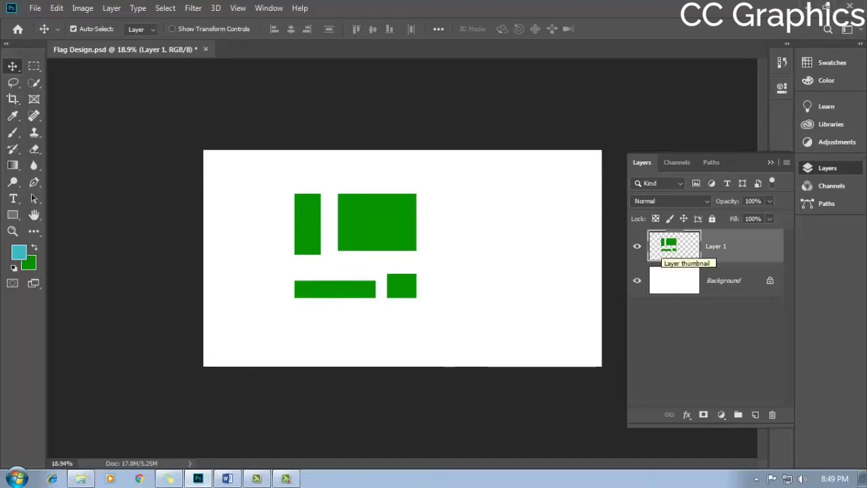
key("ctrl")
left_click(674, 246, "ctrl")
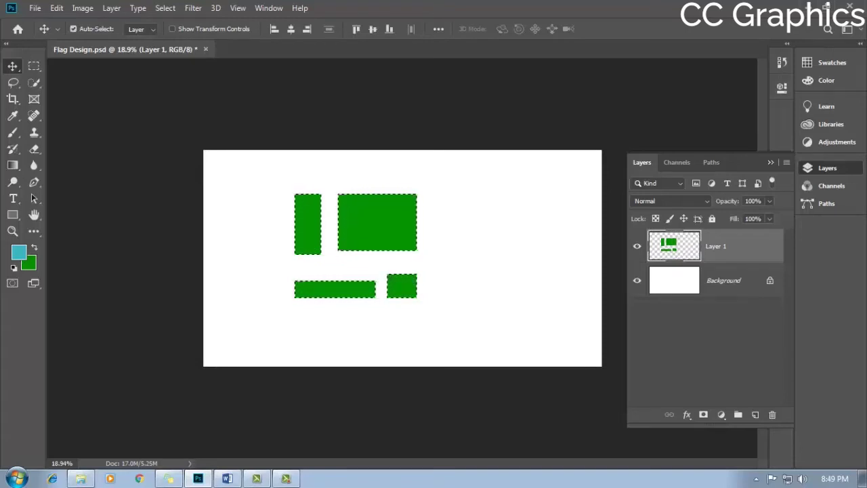
Step: Fill the rectangles with olive #899f13, deselect, and move them right to the canvas centre
left_click(18, 252)
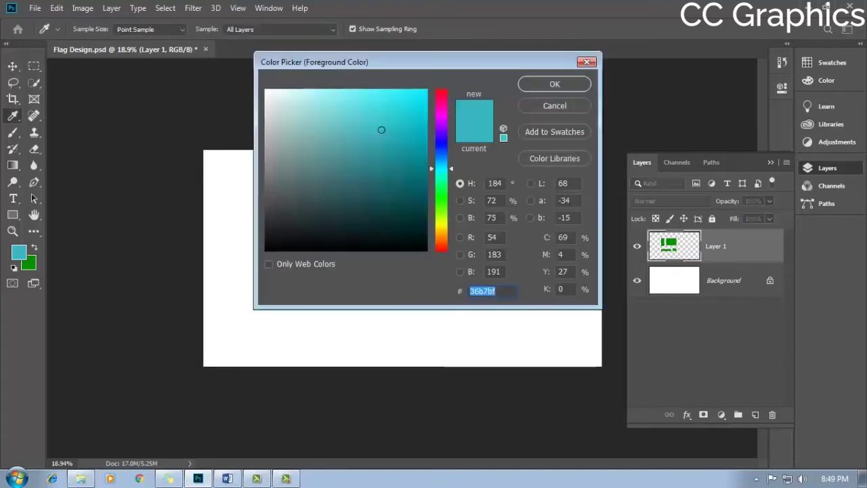
type("899f13")
key("Return")
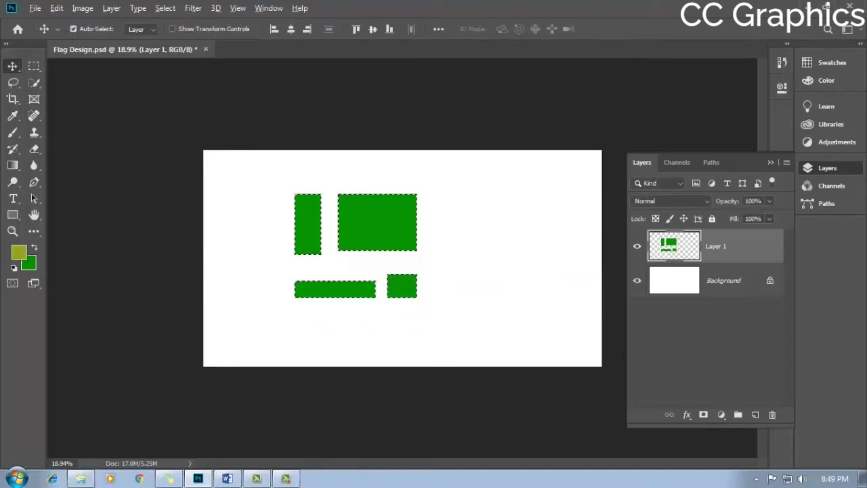
key("alt+BackSpace")
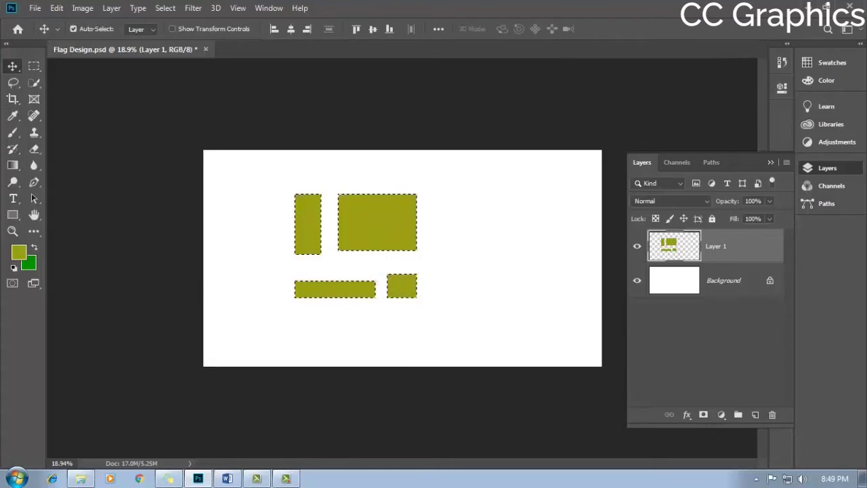
key("ctrl+d")
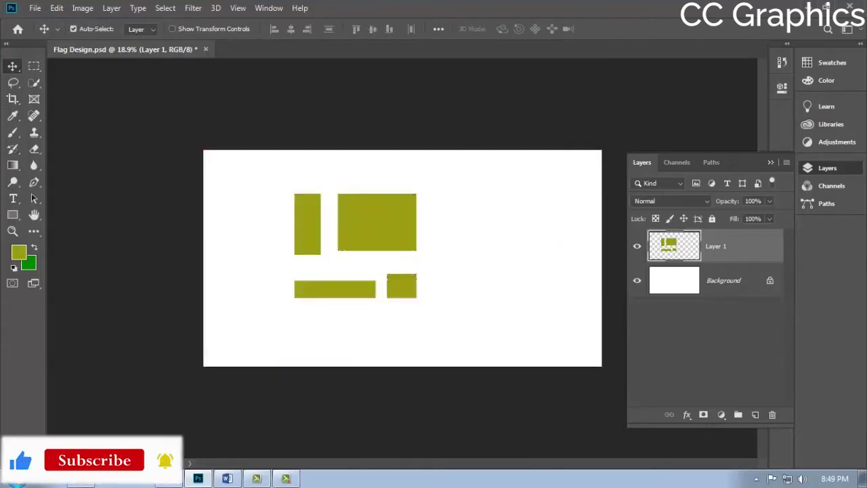
left_click_drag(359, 217, 406, 217)
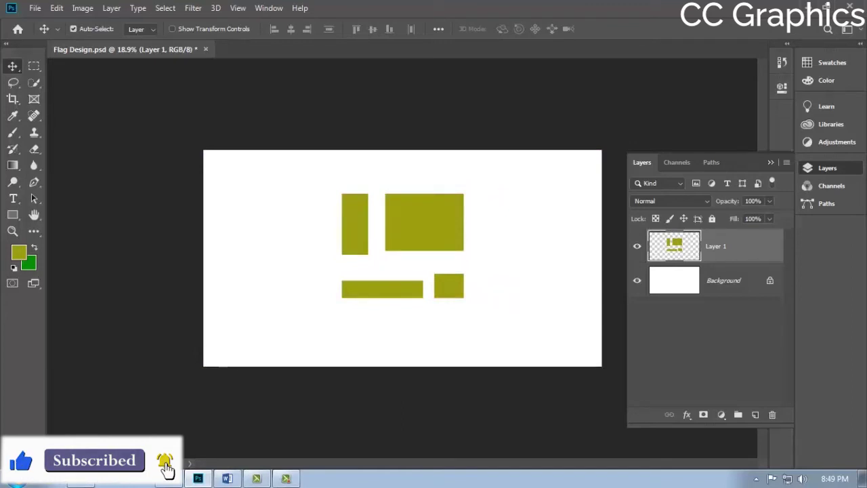
key("m")
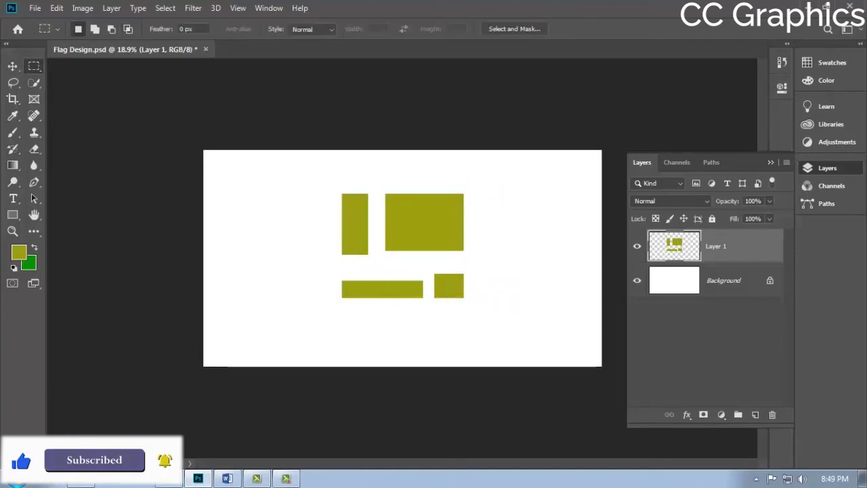
Step: Delete the olive-rectangle layer, add a new empty layer, and select the whole canvas
key("Delete")
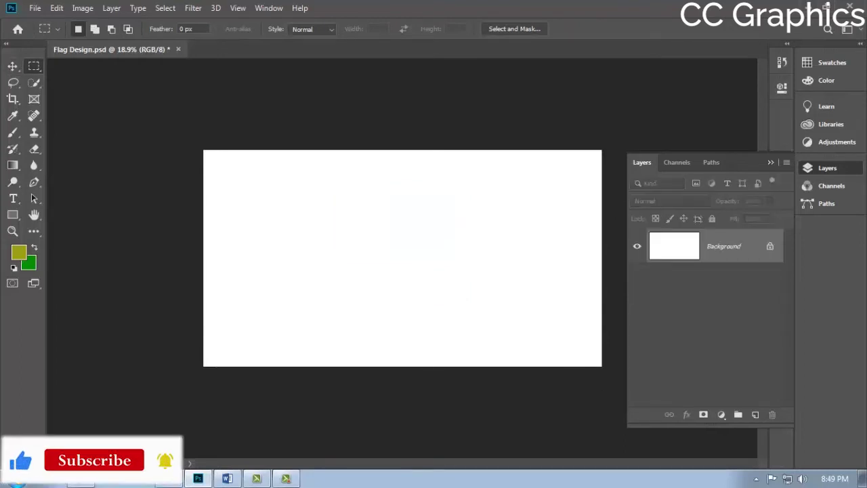
left_click(755, 414)
left_click_drag(203, 150, 249, 188)
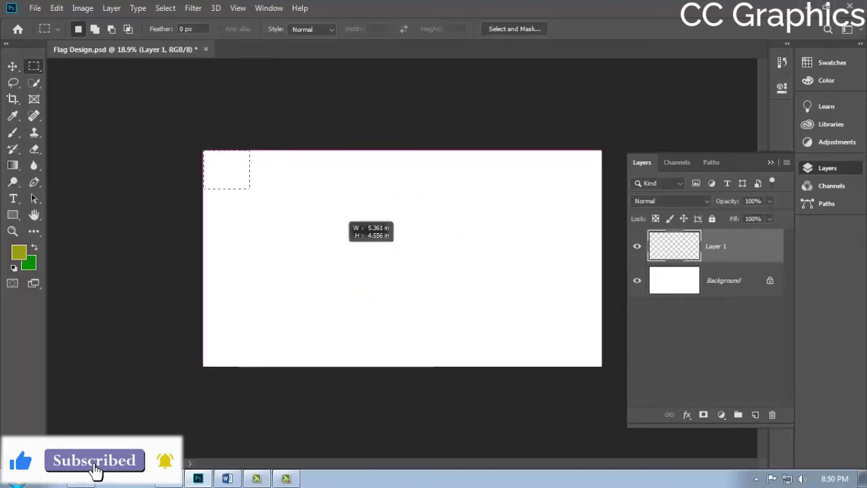
left_click_drag(306, 220, 602, 365)
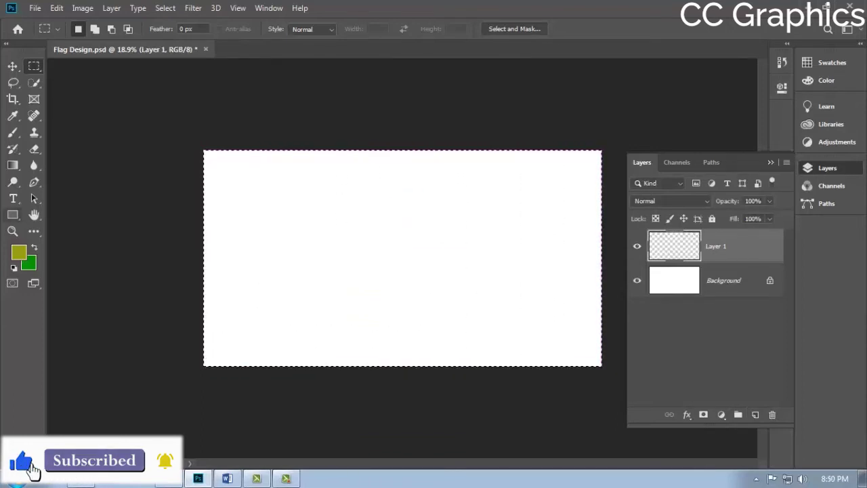
Step: Set the foreground to blue #06a1da, test-fill the layer, deselect, and delete it
left_click(18, 252)
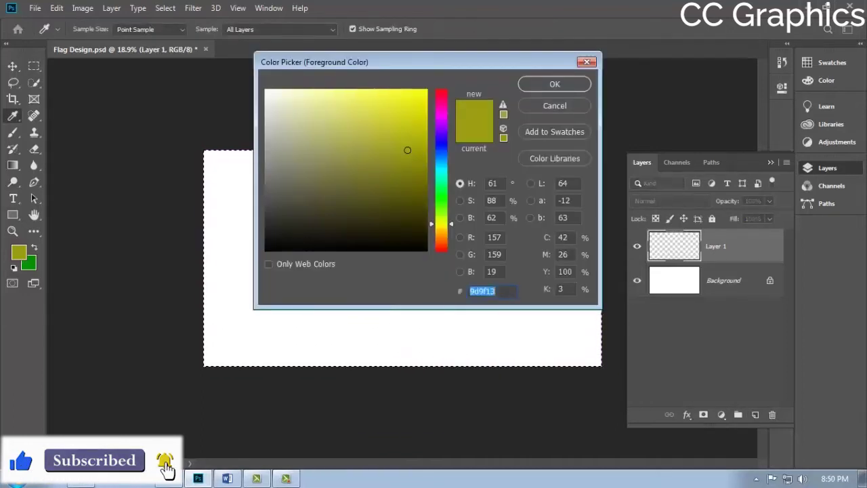
type("1aa0d2")
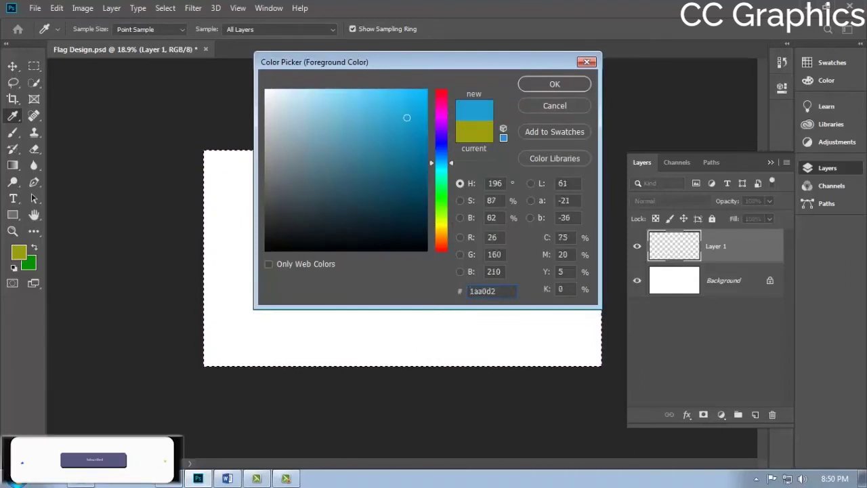
type("06a1da")
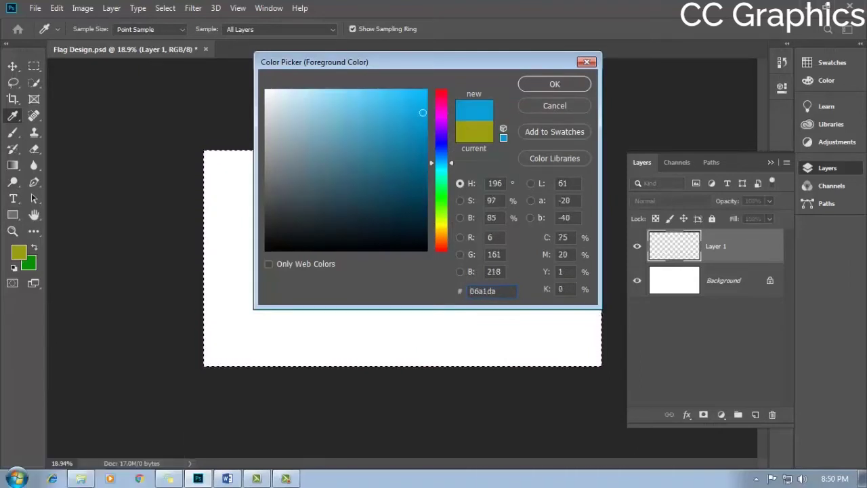
left_click(554, 84)
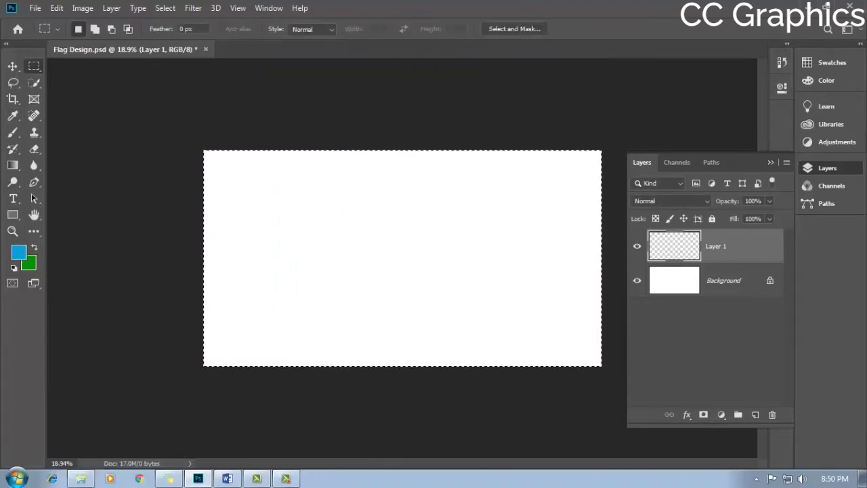
key("alt+BackSpace")
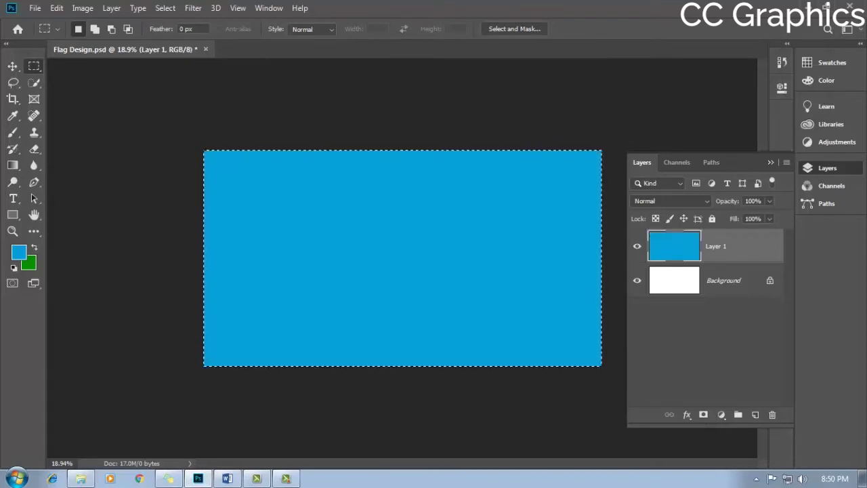
key("ctrl+d")
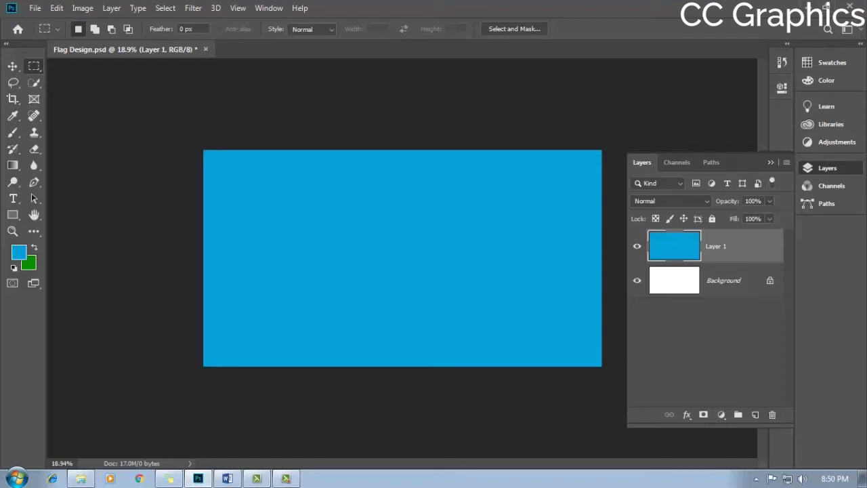
key("Delete")
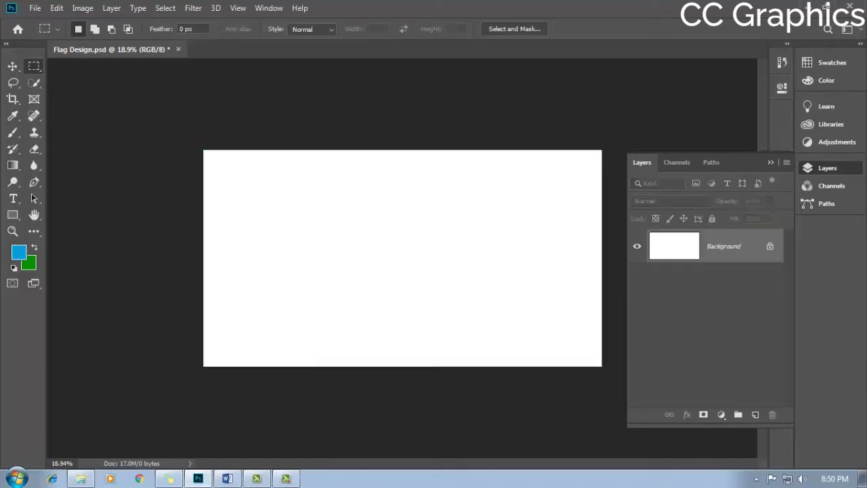
Step: Select the top third of the canvas and fill it blue on a new layer
left_click_drag(203, 150, 600, 222)
key("ctrl+shift+alt+n")
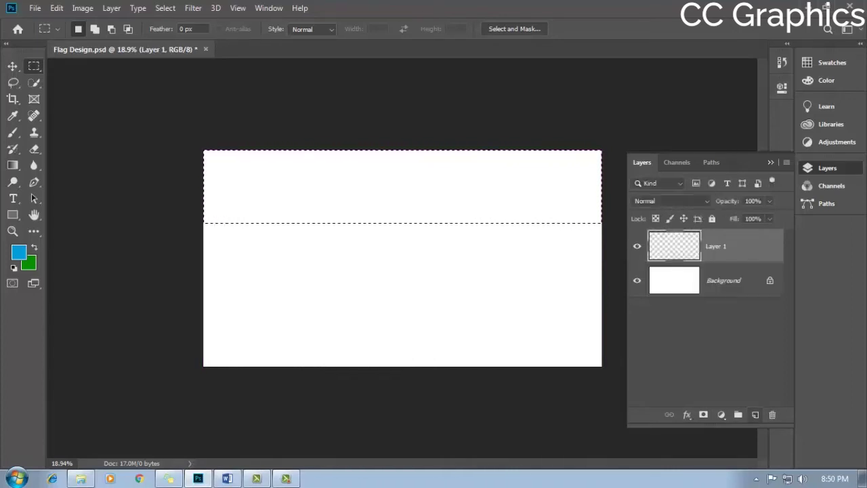
key("alt+BackSpace")
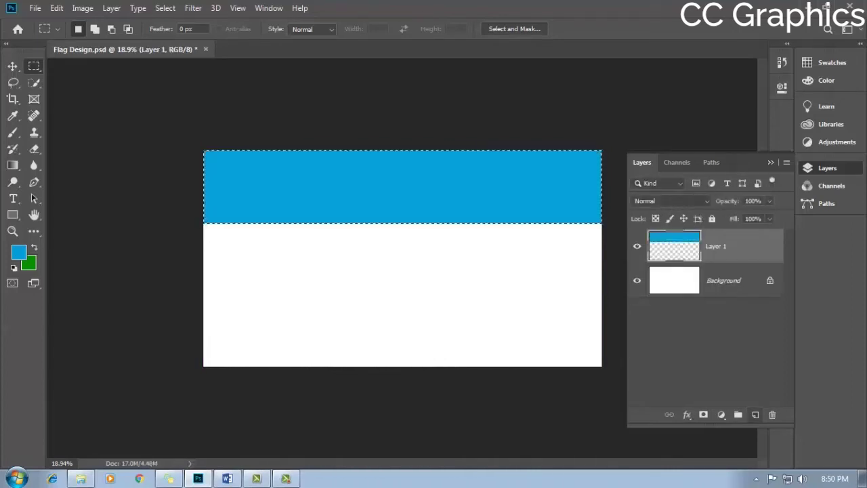
key("ctrl+d")
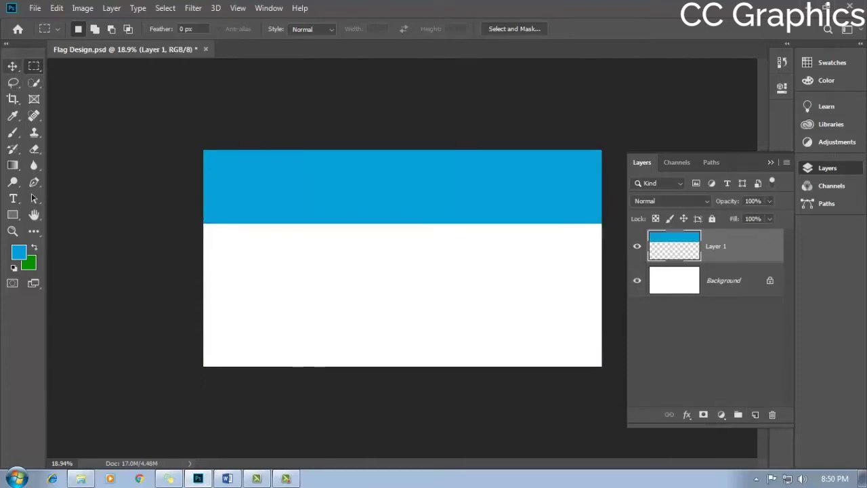
left_click(13, 66)
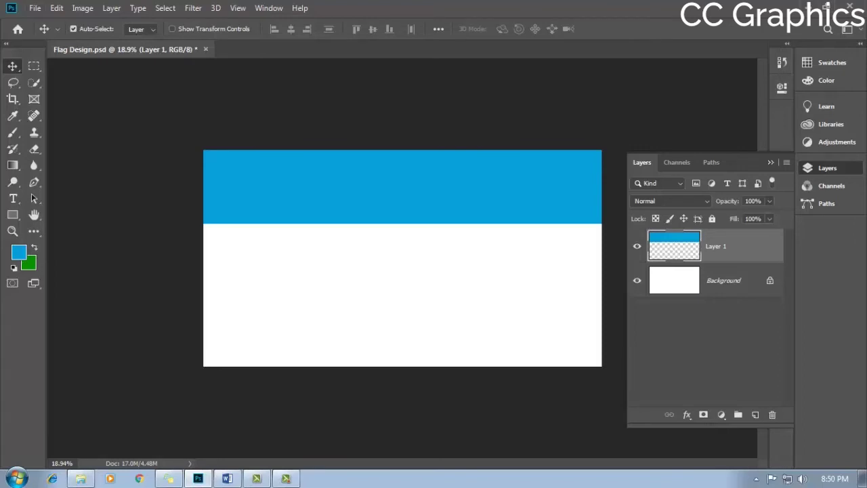
Step: Duplicate the blue stripe down to the flag's bottom edge as Layer 1 copy
left_click_drag(403, 162, 402, 305)
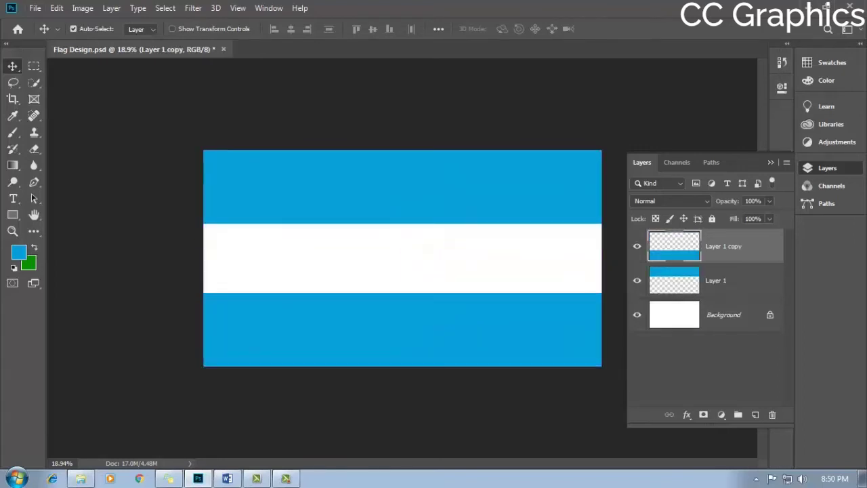
left_click(715, 280)
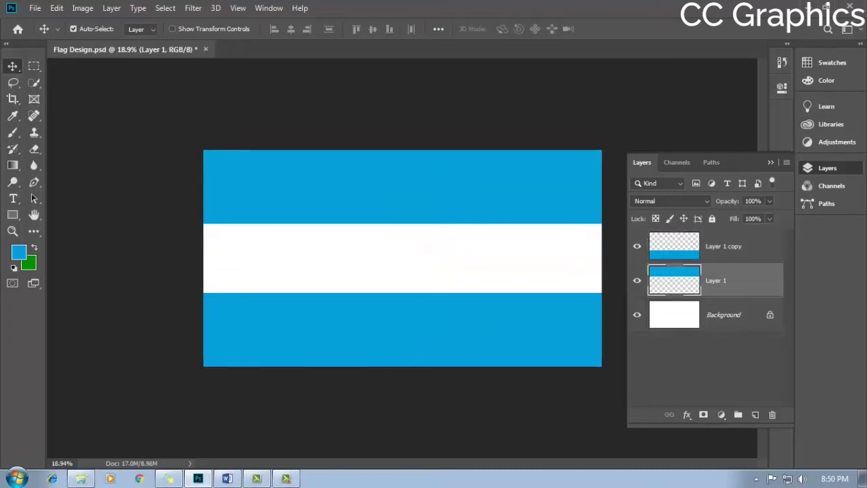
left_click(723, 246)
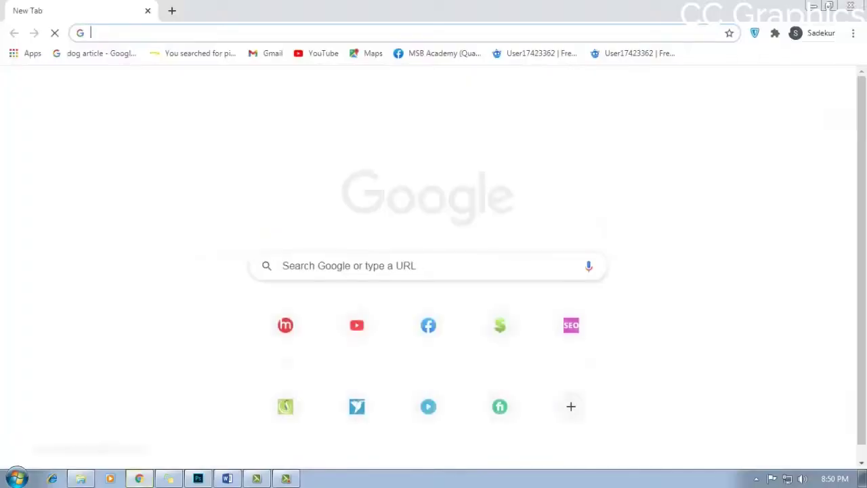
Step: Search Google Images for 'argentina flag sun' and preview the Sun of May Wikipedia image
key("ctrl+l")
type("a")
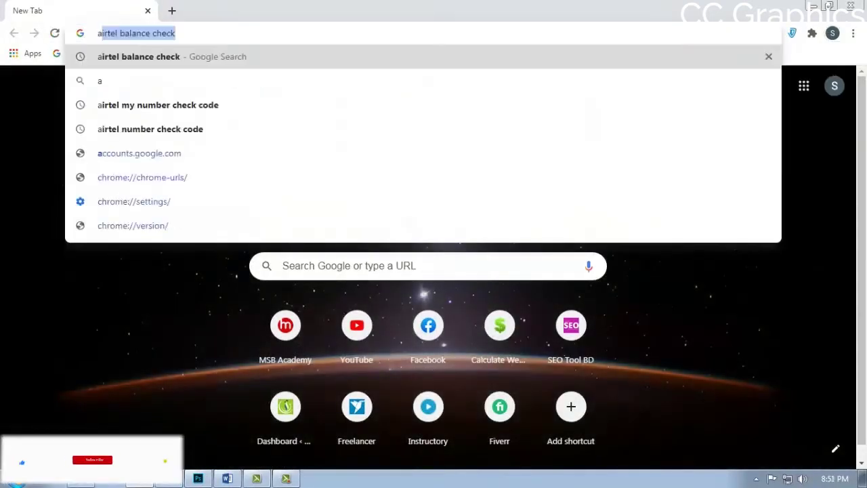
type("rgenti")
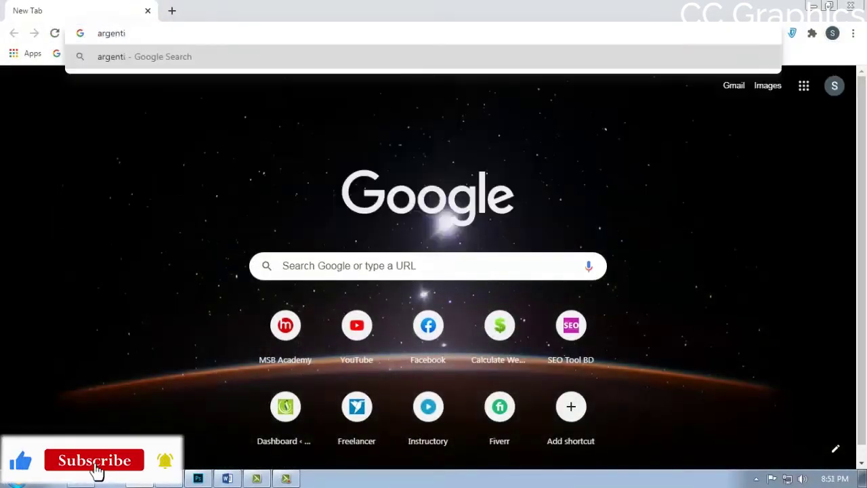
type("na fla")
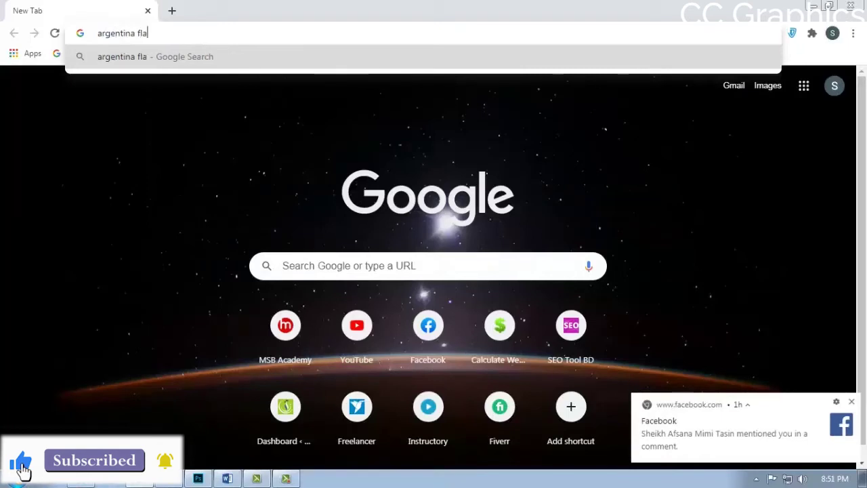
type("g sun")
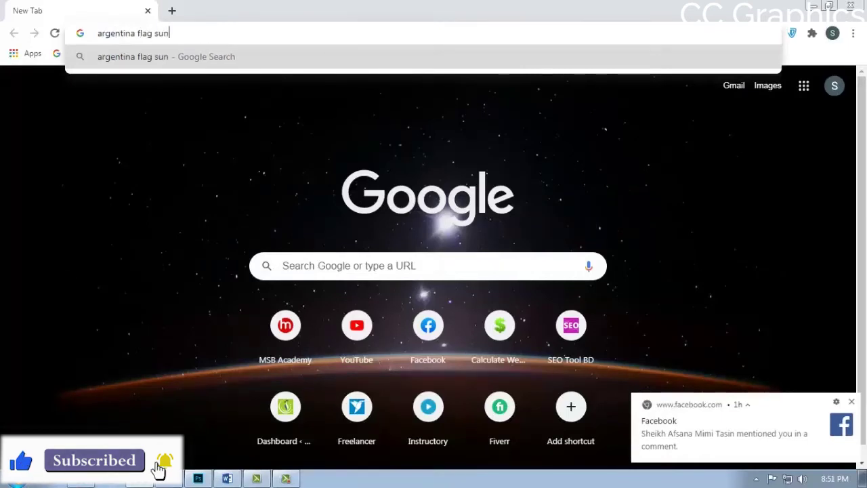
key("Return")
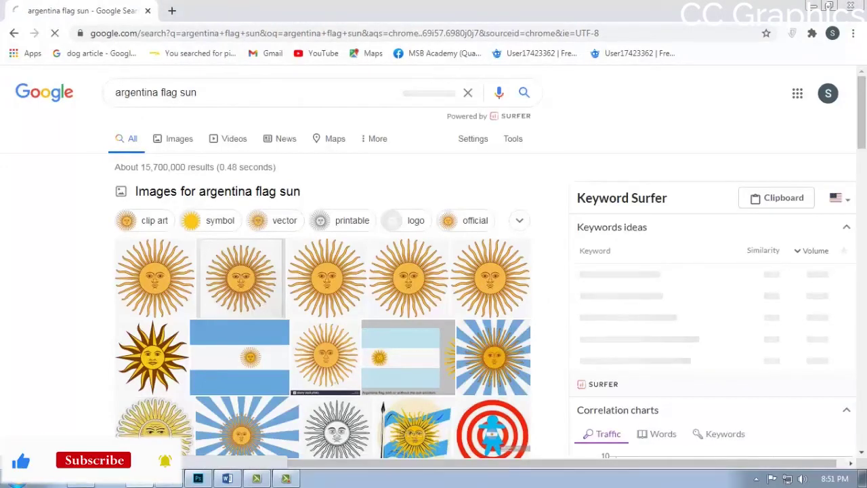
left_click(179, 138)
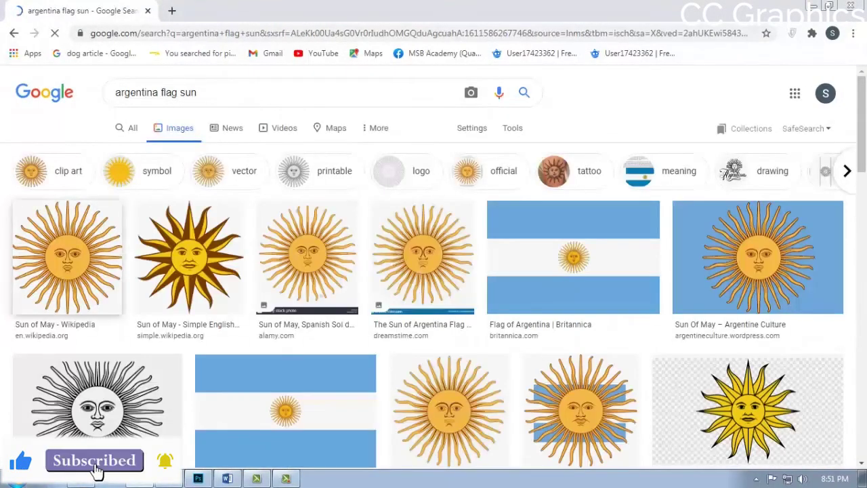
scroll(23, 467, "down", 3)
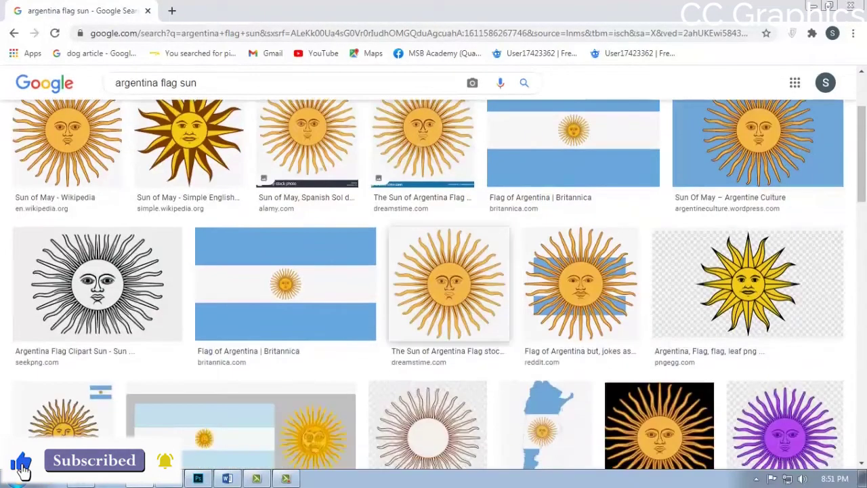
scroll(101, 467, "up", 3)
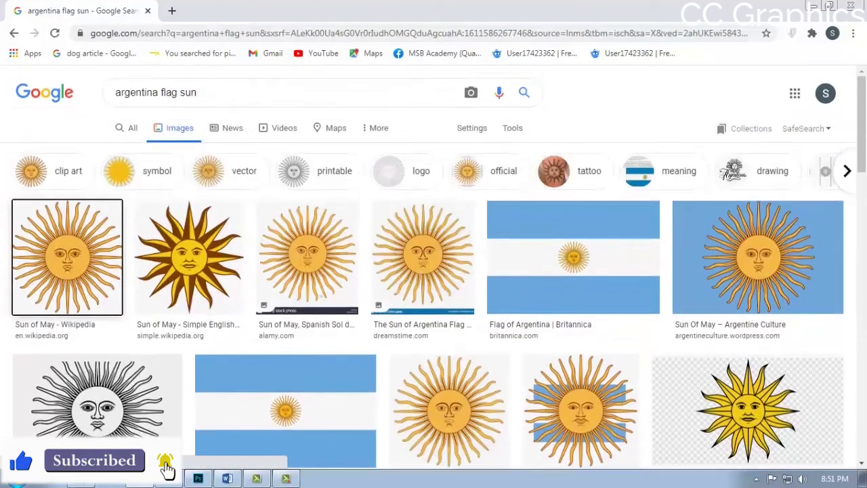
left_click(67, 258)
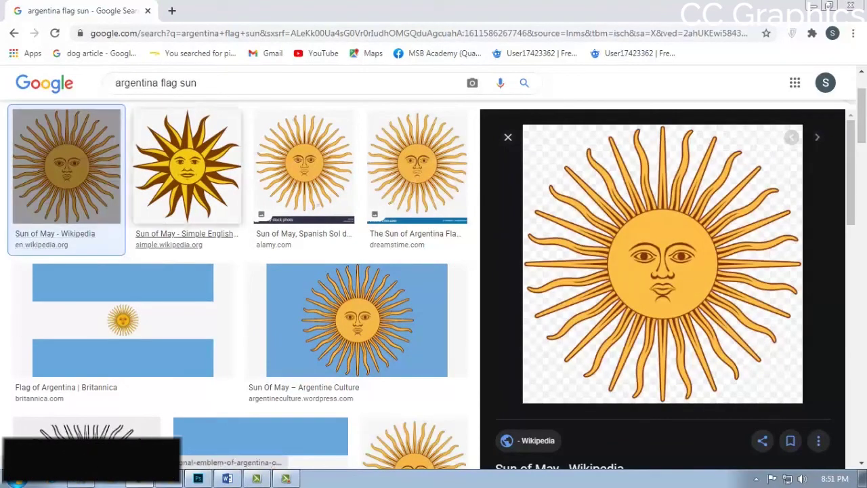
Step: Open the full sun image in a new tab and save it as a PNG to the Desktop
right_click(649, 236)
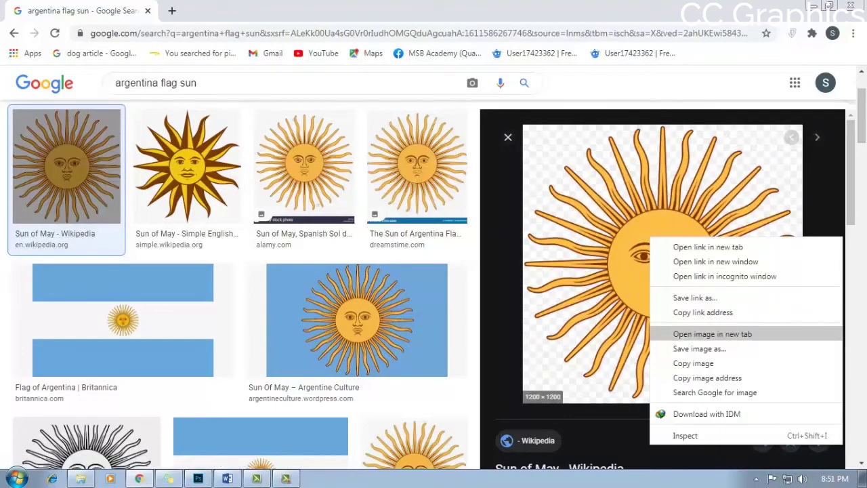
left_click(711, 333)
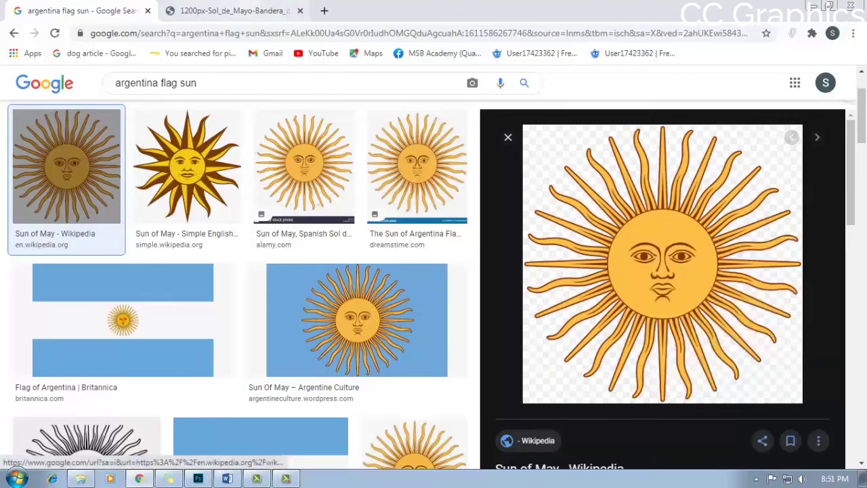
left_click(231, 10)
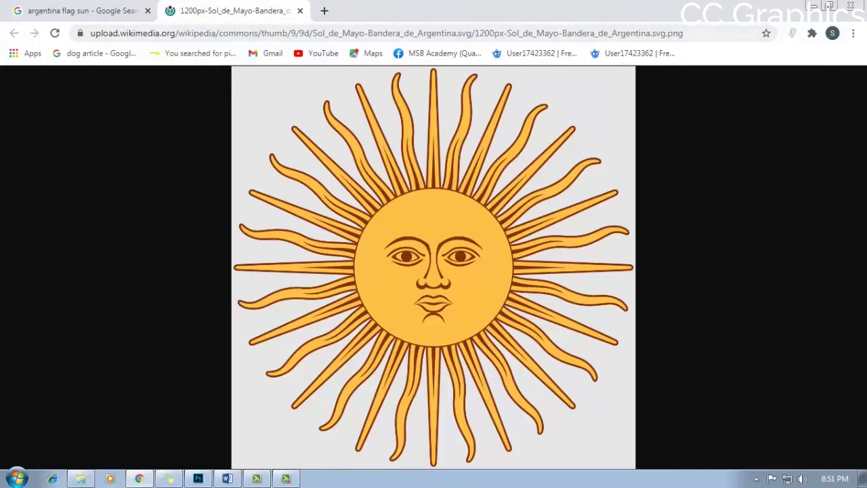
right_click(340, 187)
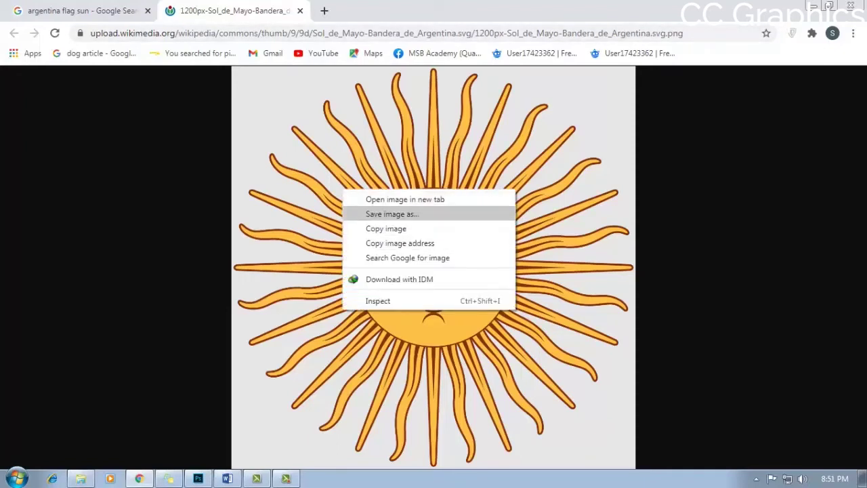
left_click(379, 212)
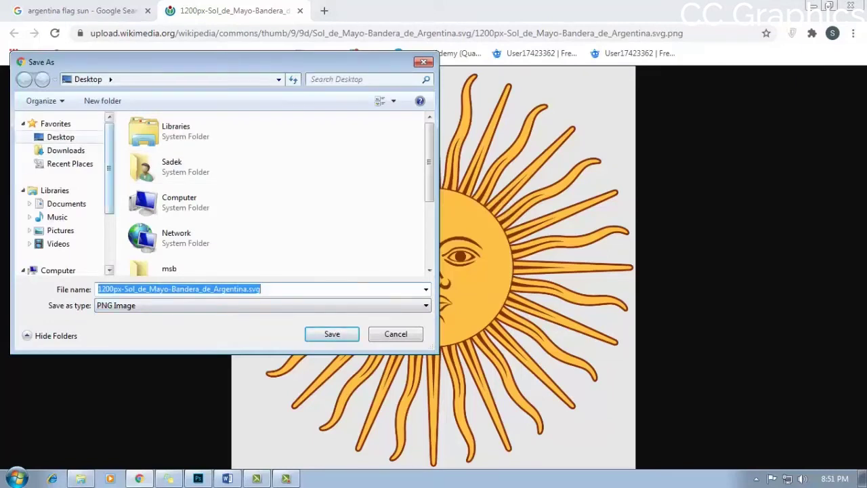
left_click(60, 137)
left_click(331, 333)
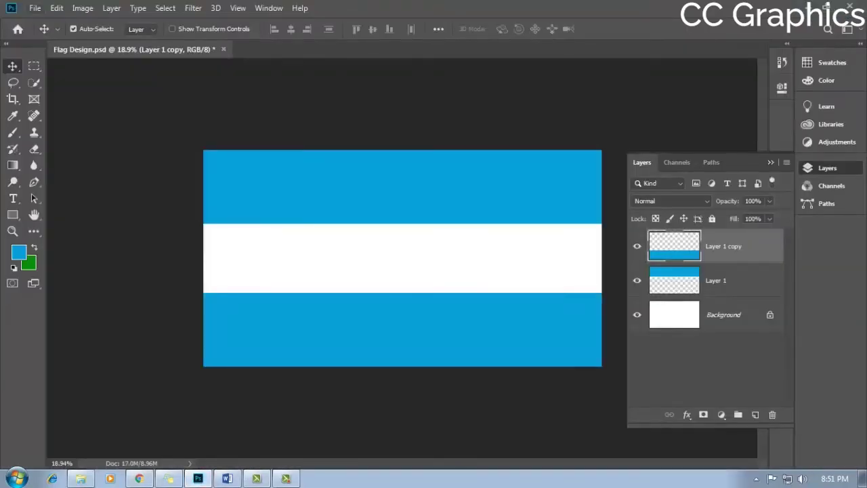
Step: Place 1200px-Sol_de_Mayo-Bandera_de_Argentina.svg from the Desktop as a linked image
left_click(34, 8)
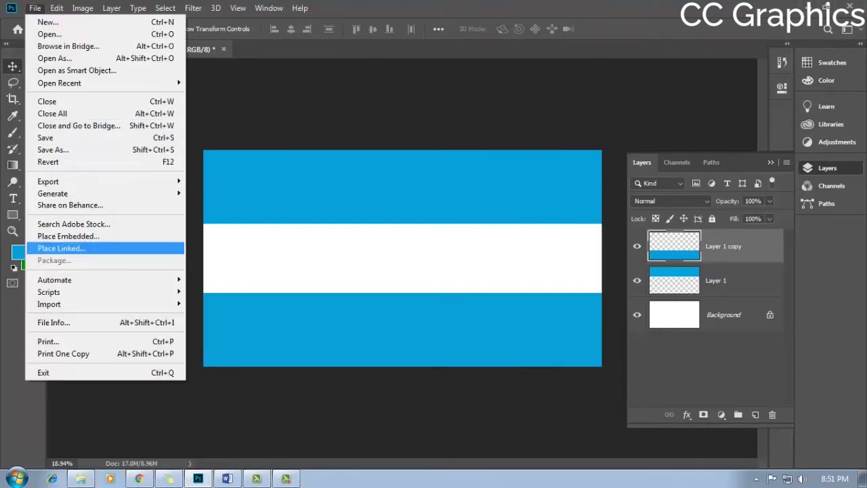
key("Return")
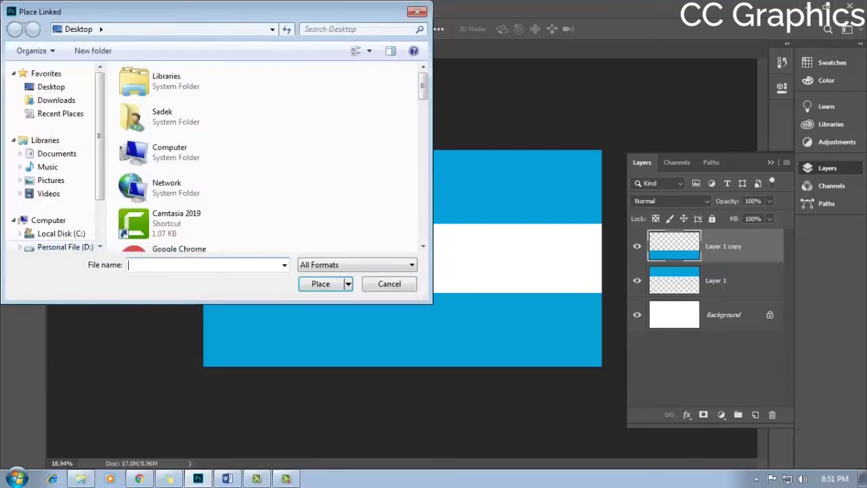
left_click(389, 283)
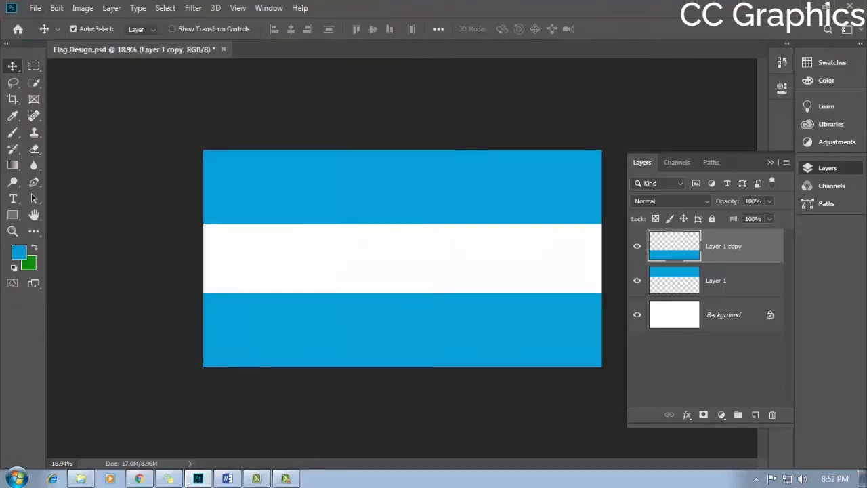
left_click(35, 7)
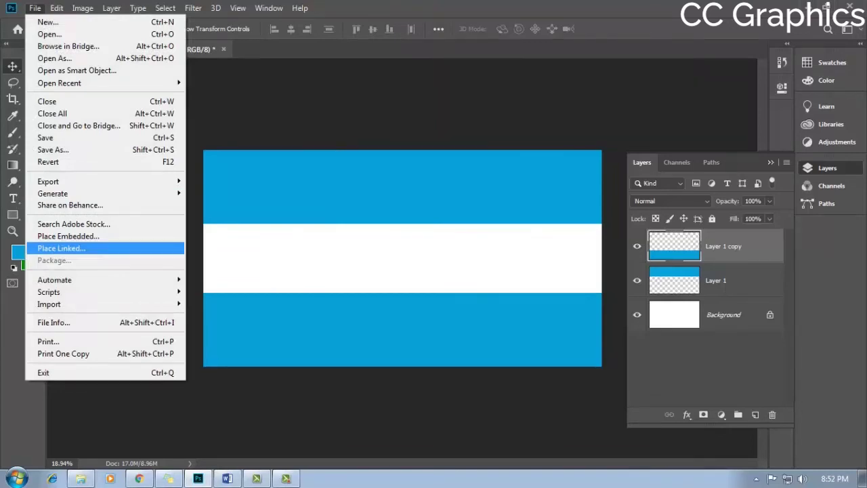
left_click(61, 248)
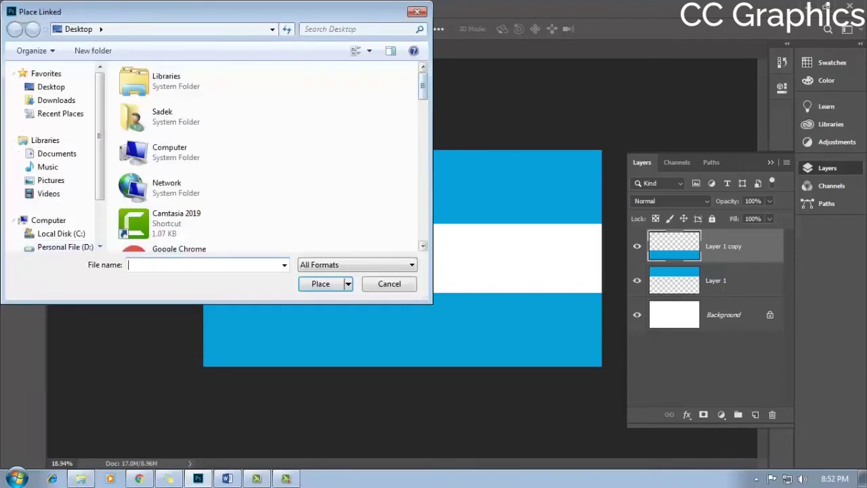
scroll(271, 155, "down", 5)
scroll(271, 156, "down", 2)
scroll(271, 156, "up", 1)
left_click(196, 99)
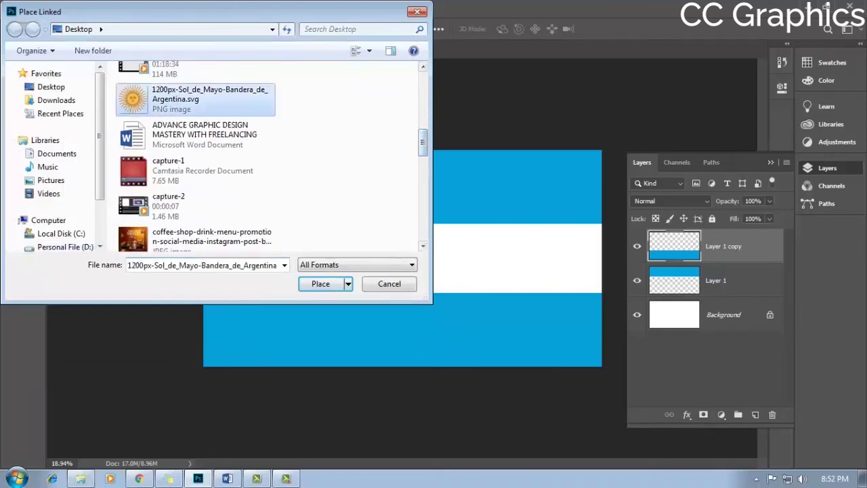
left_click(321, 283)
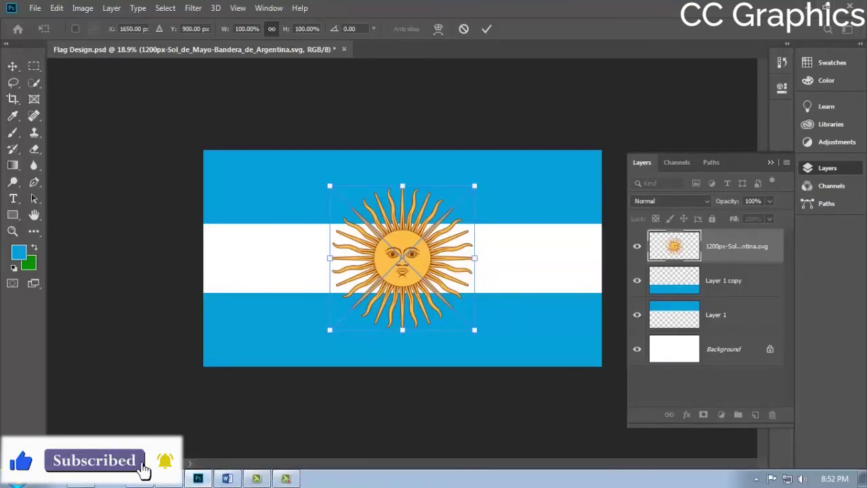
Step: Dismiss the File menu, try a small resize of the sun, and undo it
key("alt+f")
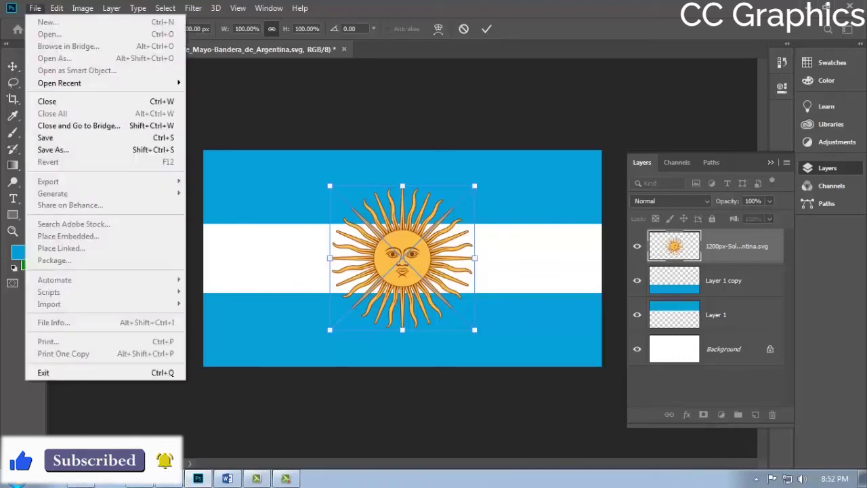
key("Escape")
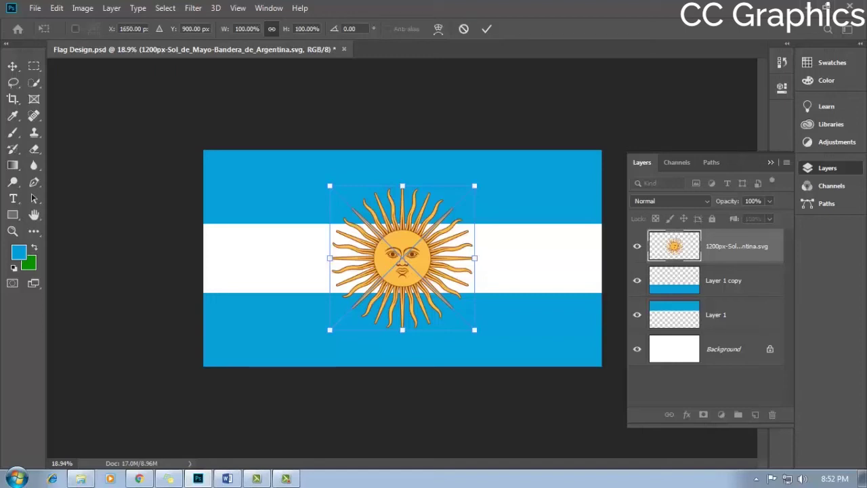
left_click_drag(474, 185, 462, 196)
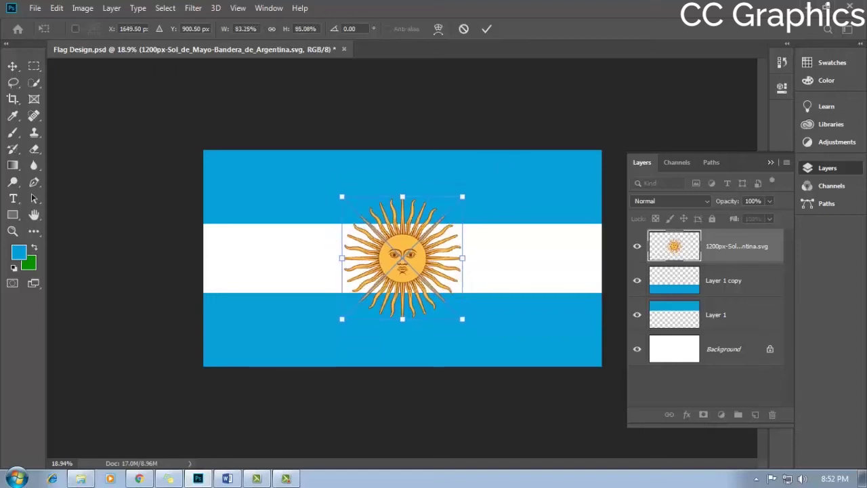
key("ctrl+z")
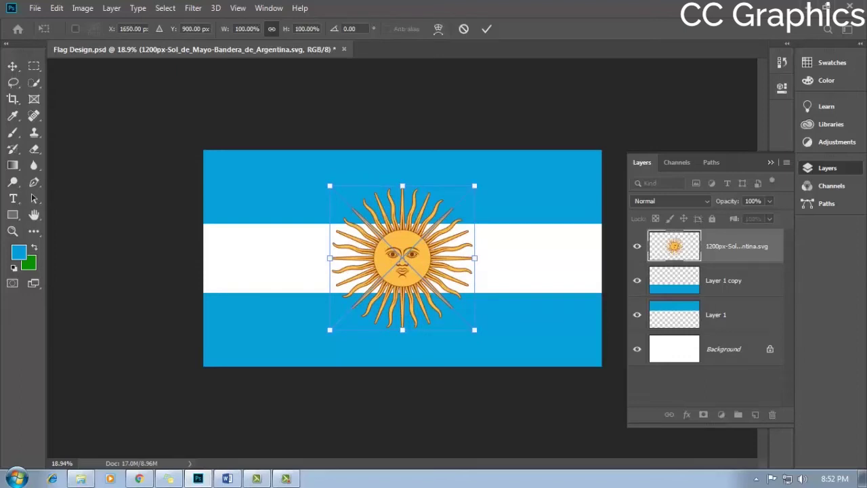
Step: Shrink the sun below half size, move it into the white stripe, and shrink it slightly more
left_click_drag(330, 185, 414, 269)
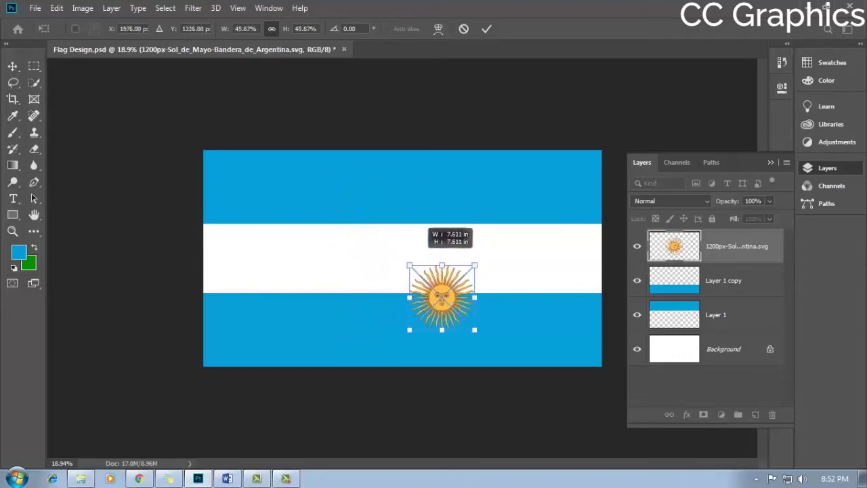
left_click_drag(465, 275, 426, 230)
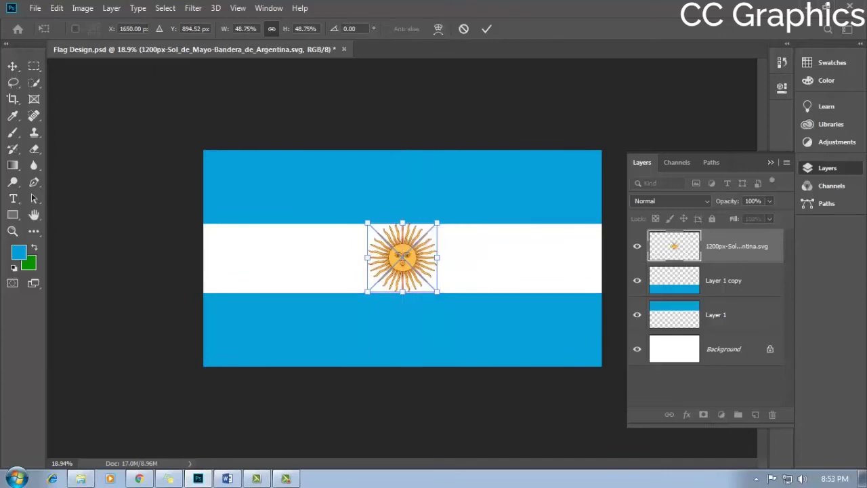
key("Return")
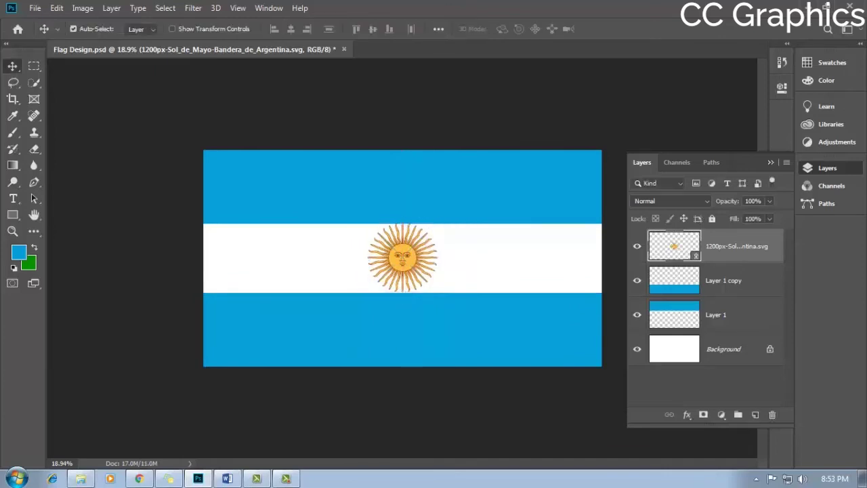
key("ctrl+t")
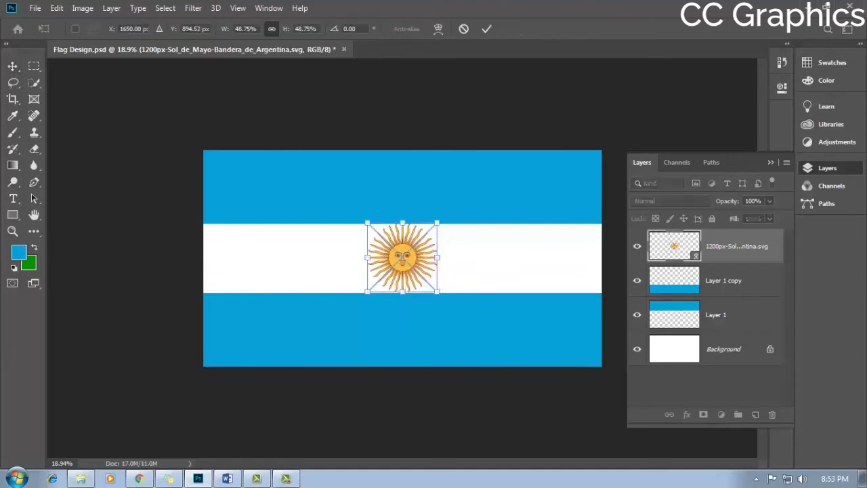
left_click_drag(437, 222, 415, 245)
key("Return")
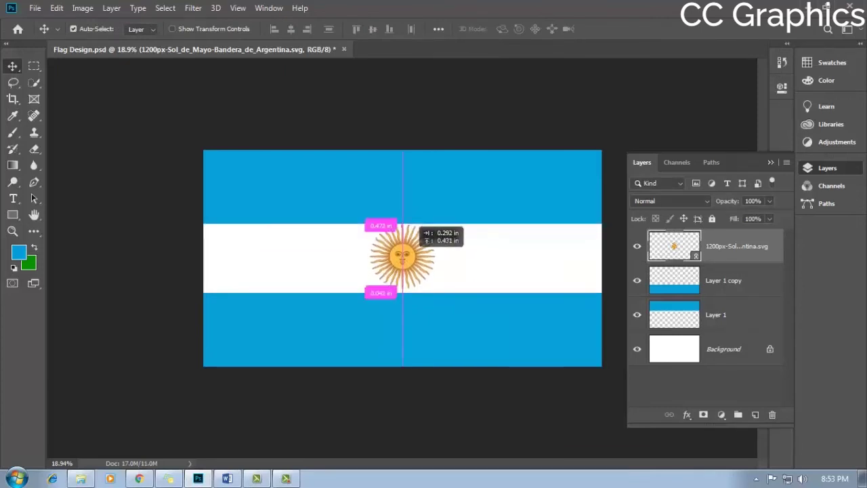
left_click_drag(415, 242, 416, 243)
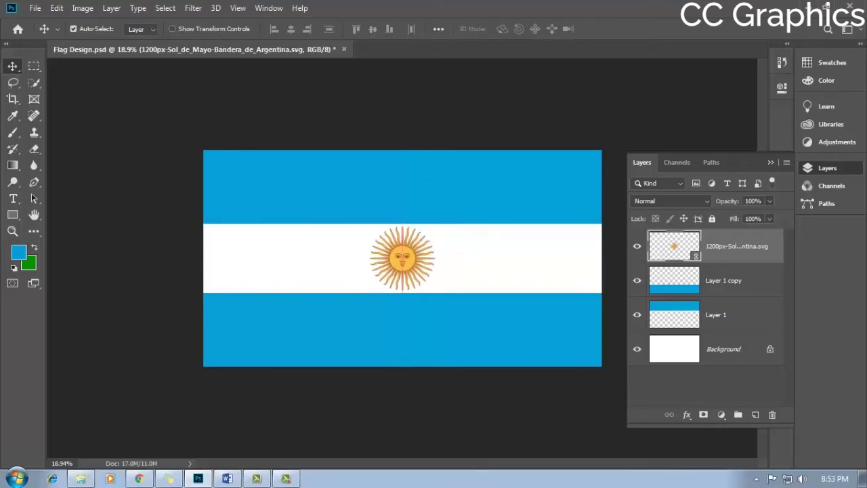
left_click(711, 387)
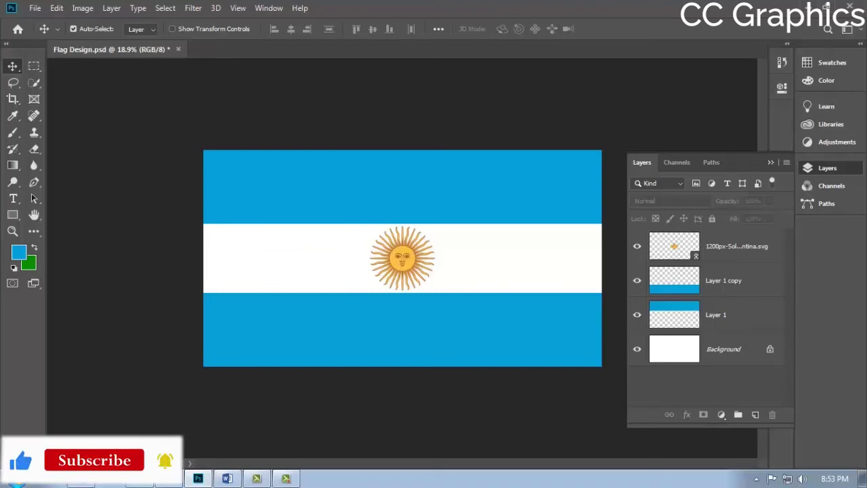
left_click(716, 314)
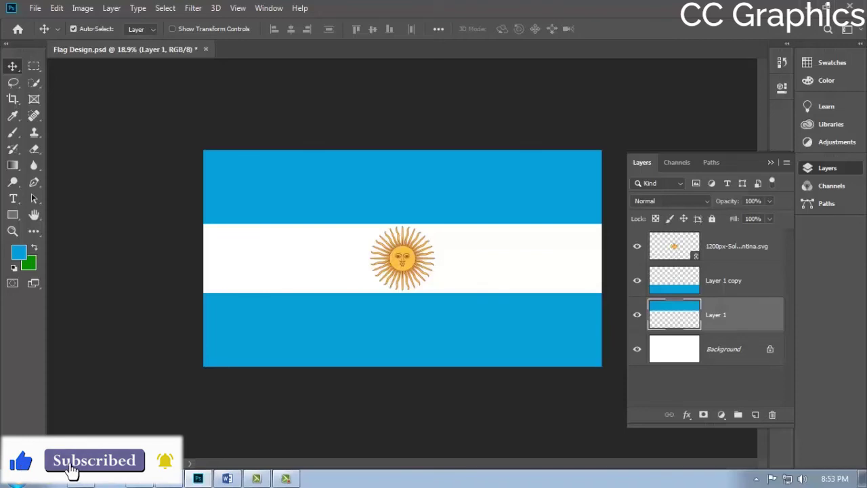
left_click(723, 280)
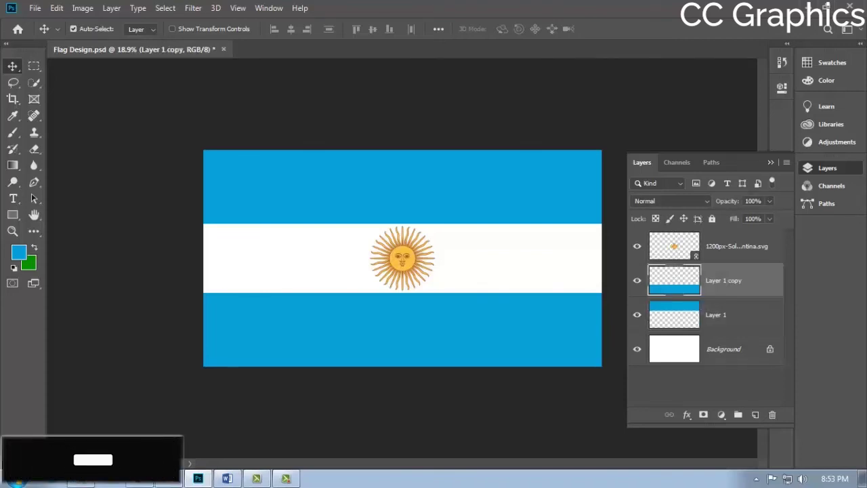
left_click(724, 246)
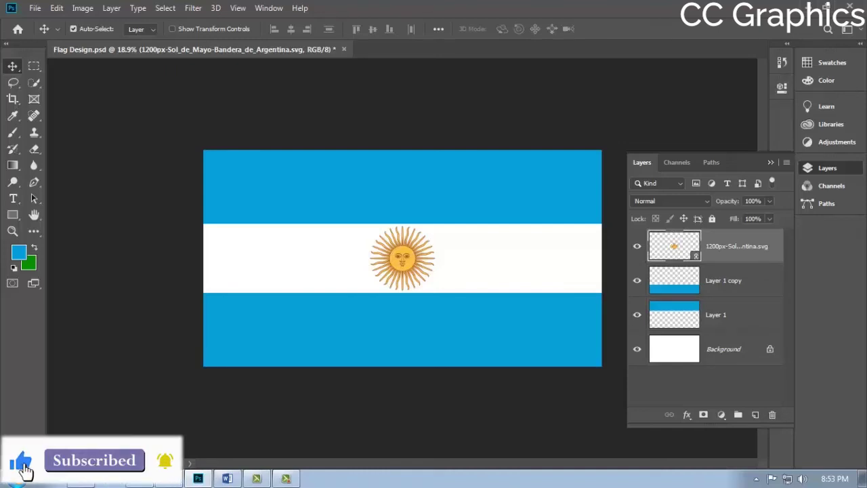
left_click(73, 29)
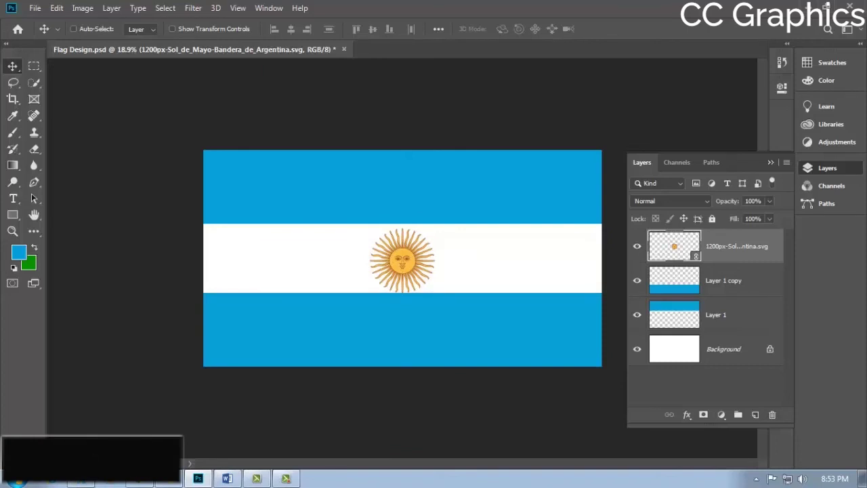
key("ctrl")
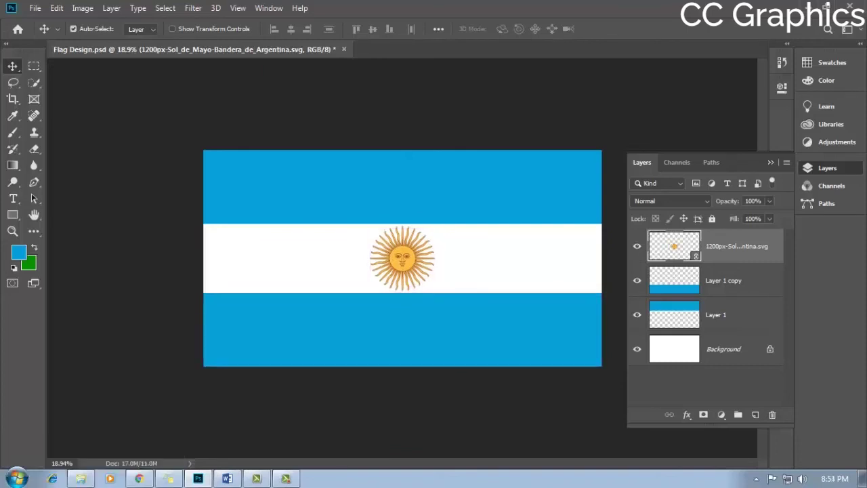
left_click(704, 387)
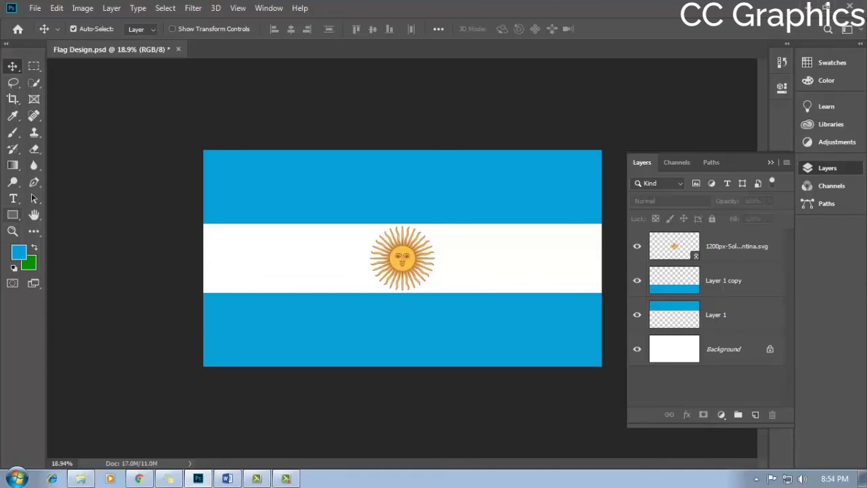
Step: Zoom in on the sun's face to pixel level, zoom back out, and close the Layers panel
left_click(12, 231)
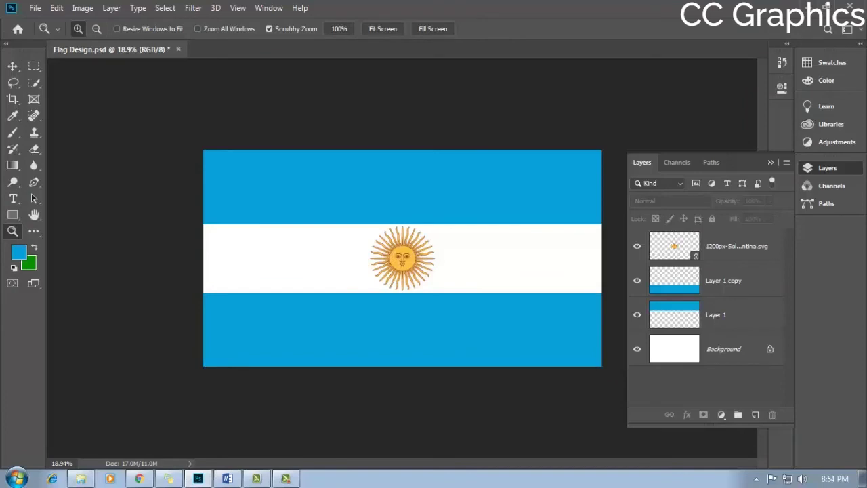
key("ctrl+plus")
key("ctrl+plus")
key("ctrl+plus")
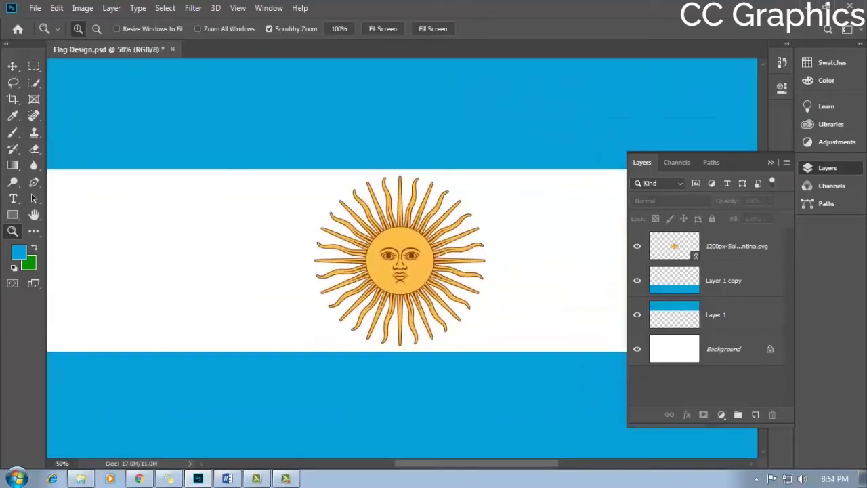
key("ctrl+plus")
key("ctrl+plus")
key("ctrl+plus")
key("ctrl+plus")
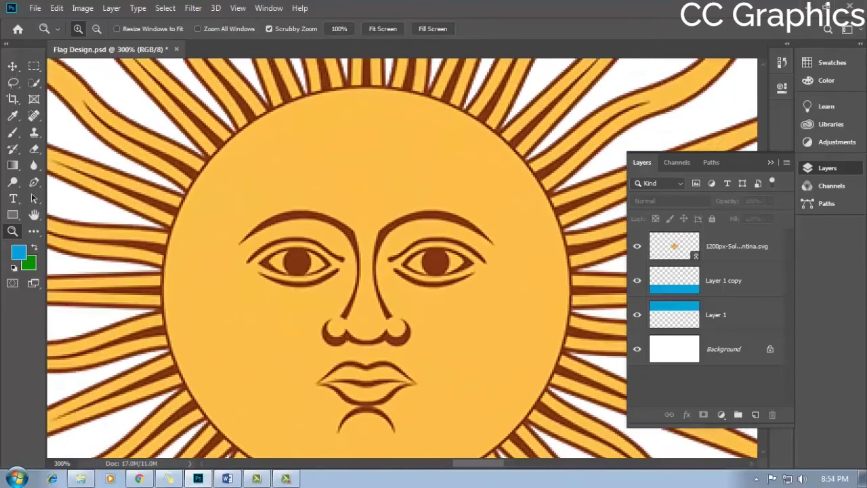
key("ctrl+plus")
key("ctrl+plus")
key("ctrl+plus")
key("ctrl+plus")
key("ctrl+plus")
key("ctrl+plus")
key("ctrl+plus")
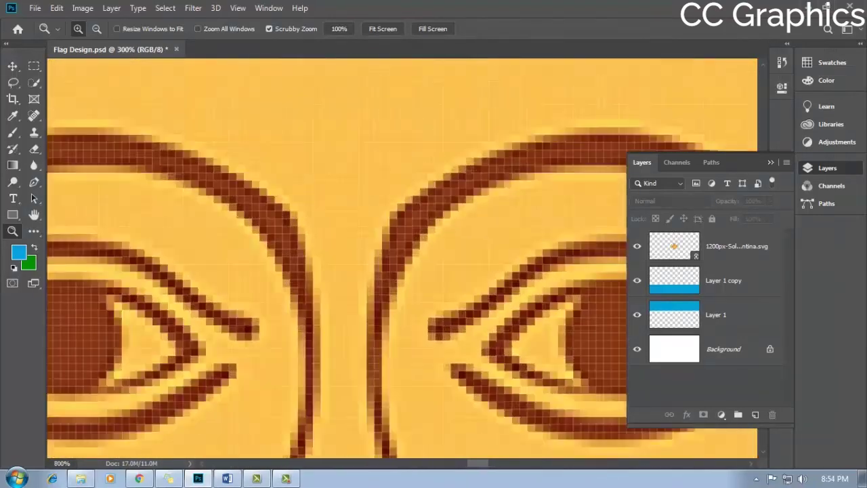
key("ctrl+plus")
key("ctrl+plus")
key("ctrl+plus")
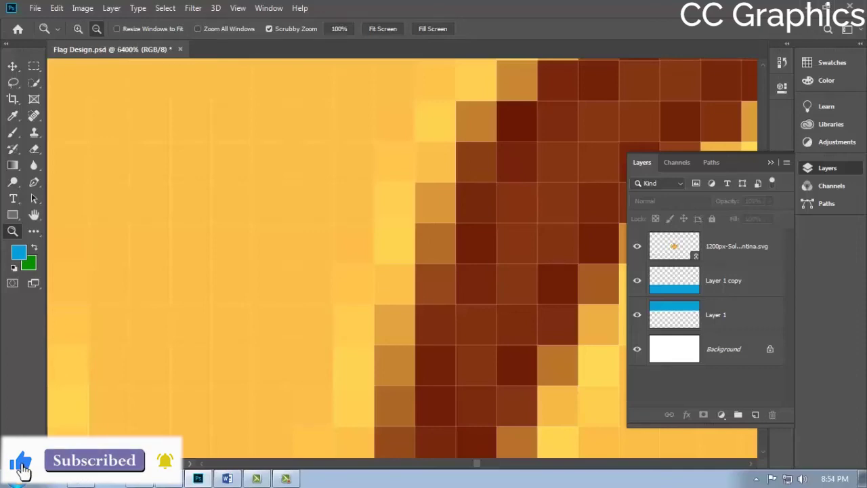
key("ctrl+minus")
key("ctrl+minus")
key("ctrl+minus")
key("ctrl+minus")
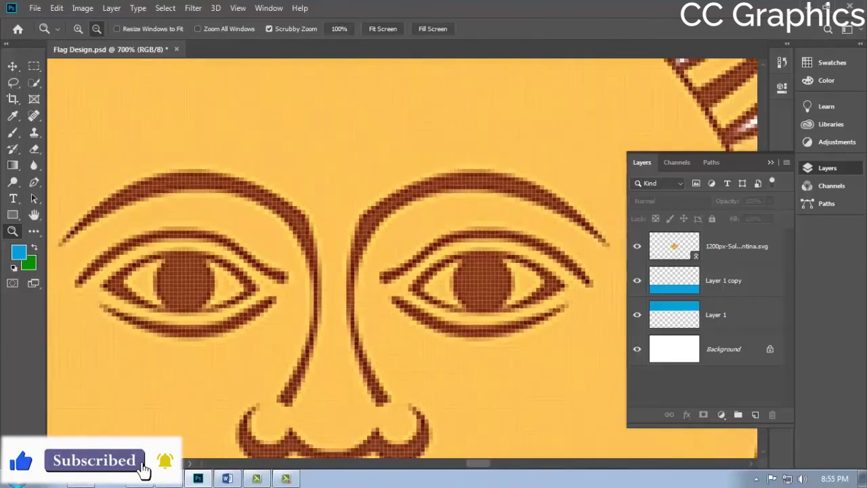
key("ctrl+minus")
key("ctrl+minus")
key("ctrl+minus")
key("ctrl+minus")
key("ctrl+minus")
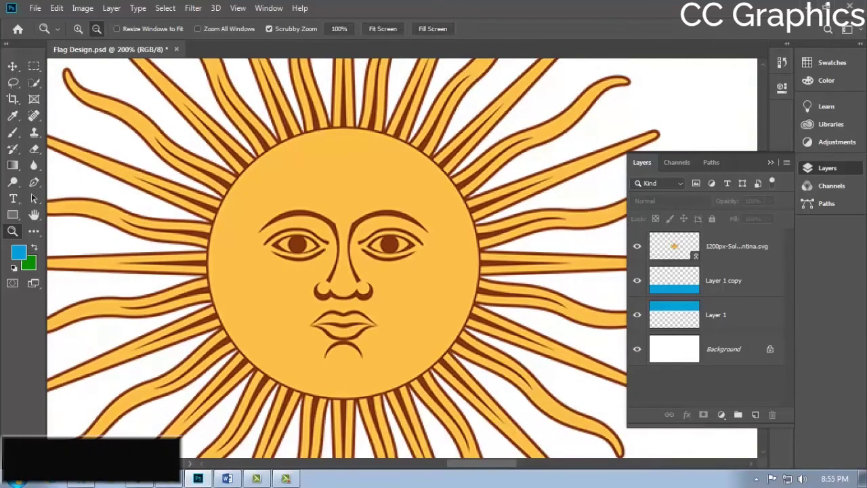
key("ctrl+minus")
key("ctrl+minus")
key("ctrl+minus")
key("ctrl+minus")
key("ctrl+minus")
key("ctrl+minus")
key("ctrl+minus")
key("ctrl+minus")
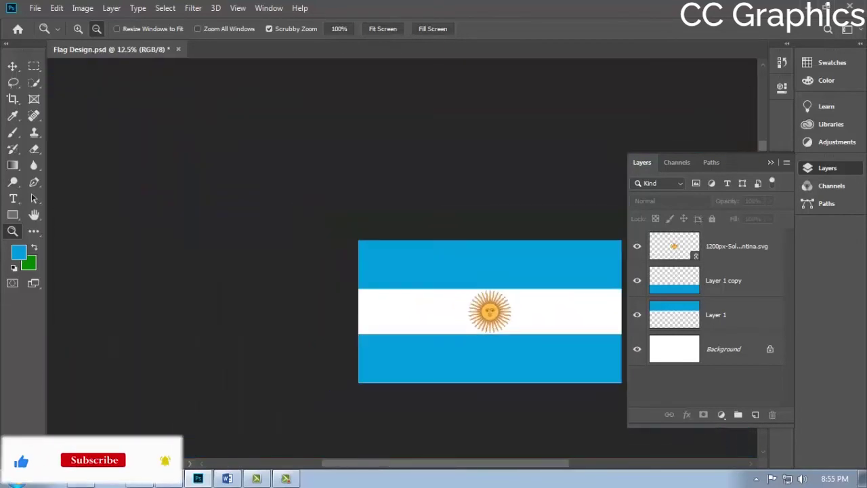
key("F7")
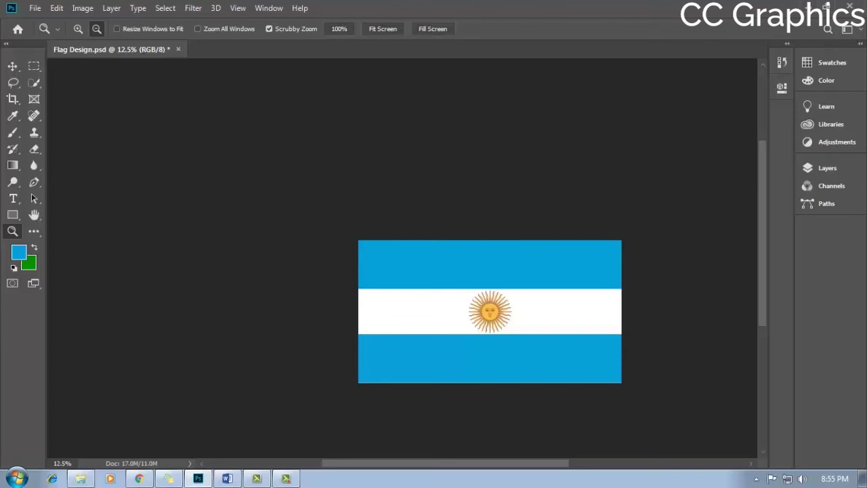
key("ctrl+0")
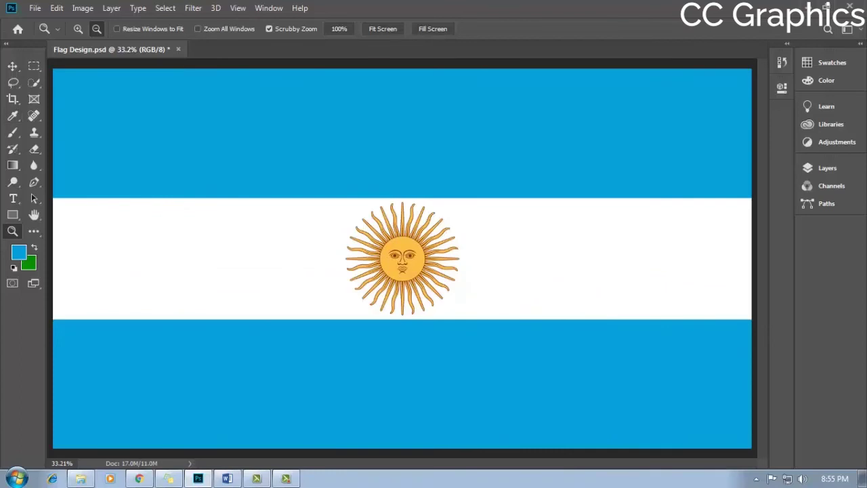
key("v")
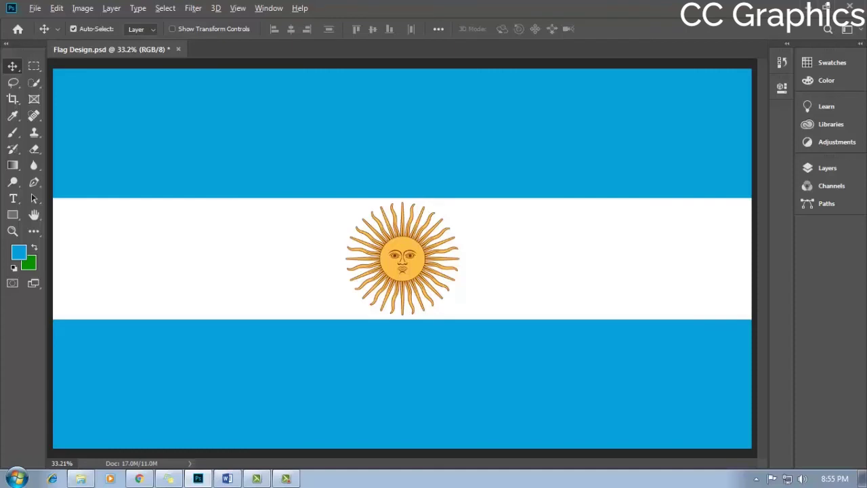
scroll(675, 117, "up", 1)
scroll(675, 118, "up", 2)
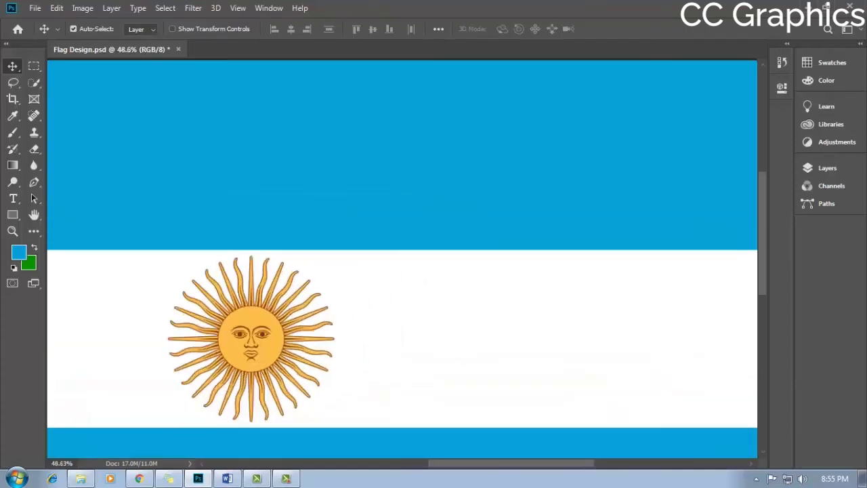
scroll(675, 117, "up", 2)
scroll(675, 118, "up", 2)
scroll(675, 117, "up", 2)
scroll(675, 117, "up", 2)
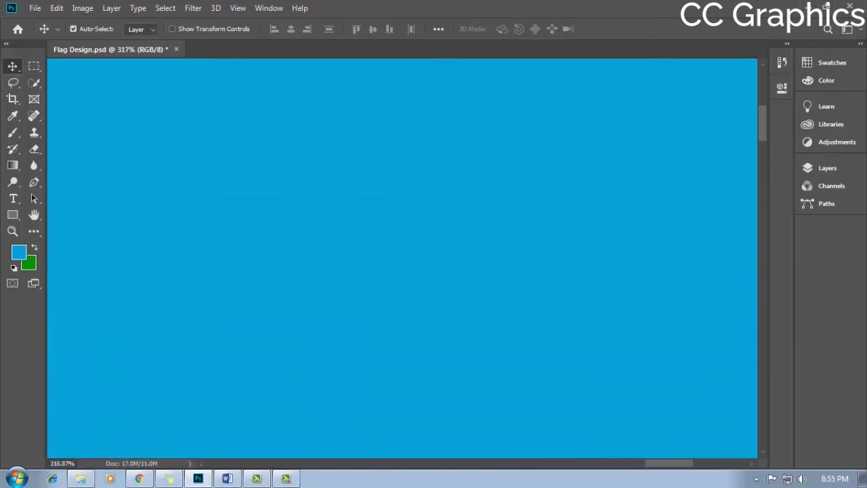
scroll(675, 118, "up", 3)
scroll(675, 117, "up", 3)
scroll(675, 117, "up", 2)
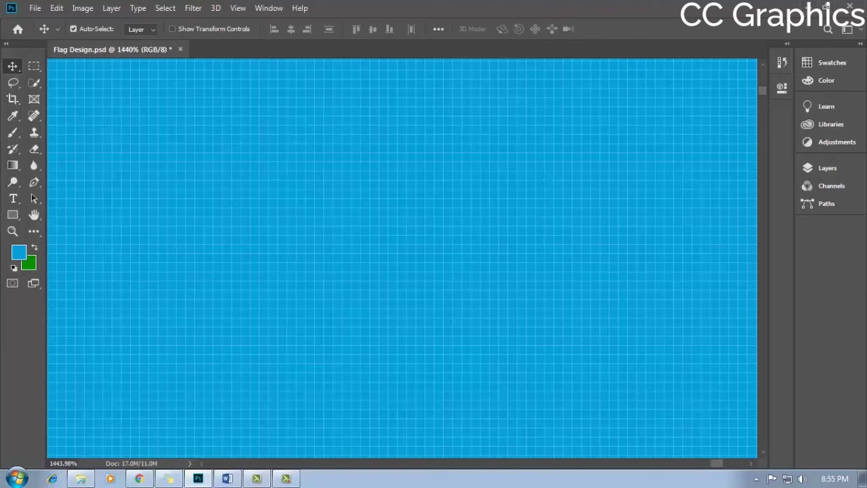
scroll(403, 257, "down", 3)
scroll(402, 257, "down", 3)
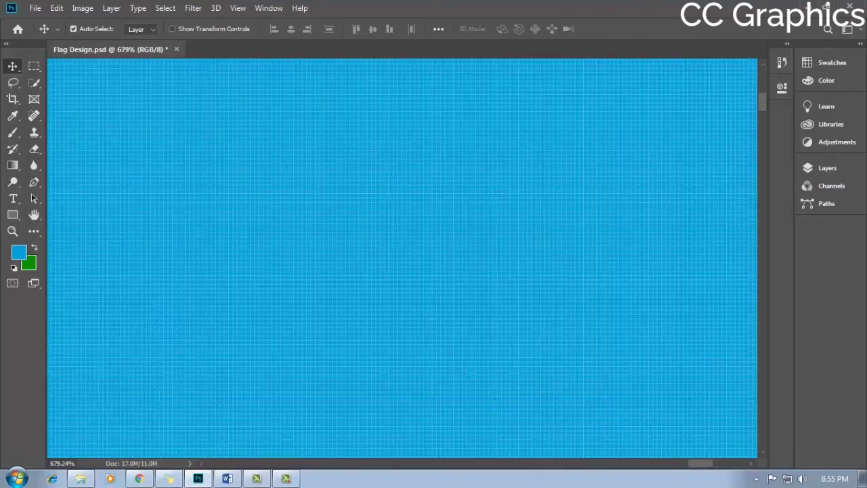
scroll(402, 257, "down", 3)
scroll(402, 257, "down", 3)
scroll(402, 257, "down", 1)
scroll(402, 257, "down", 2)
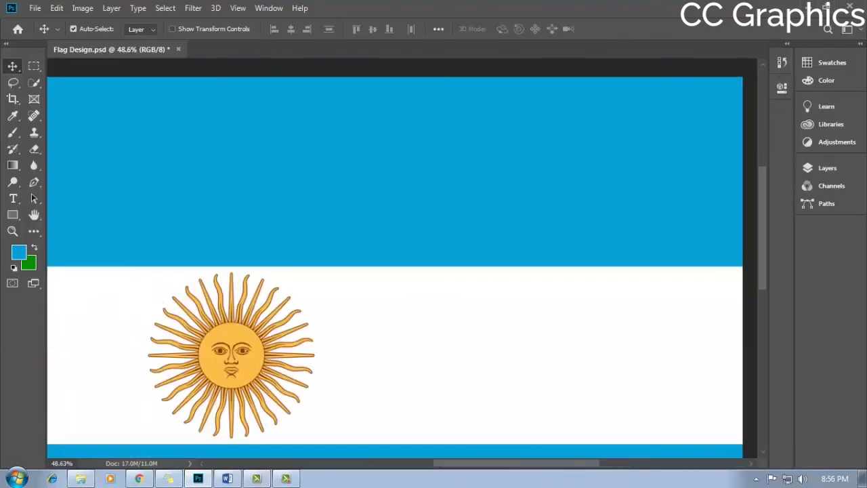
scroll(403, 257, "down", 2)
scroll(402, 257, "down", 1)
scroll(403, 257, "down", 2)
scroll(402, 257, "down", 1)
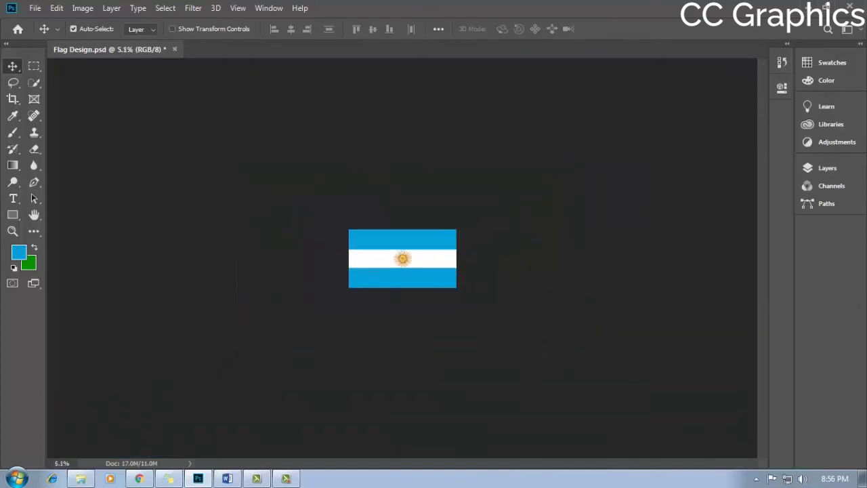
scroll(402, 258, "up", 1)
scroll(402, 257, "up", 1)
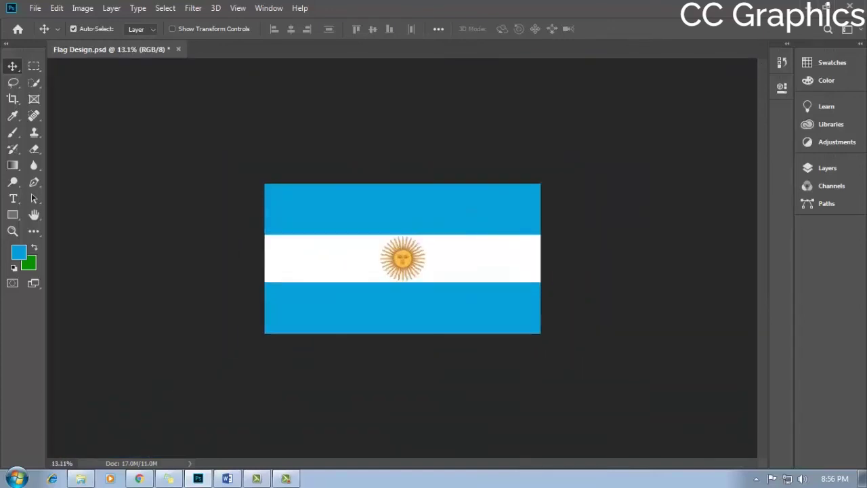
scroll(402, 258, "up", 2)
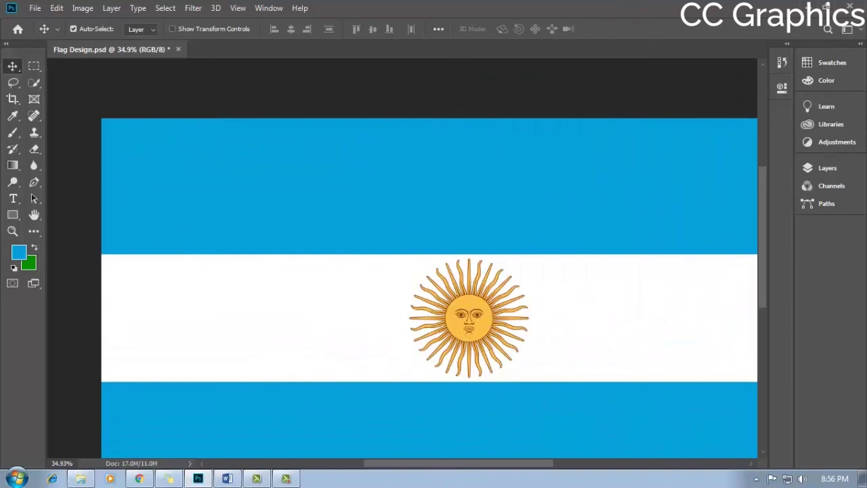
mouse_move(561, 157)
left_mouse_down()
mouse_move(770, 130)
mouse_move(561, 157)
left_mouse_up()
scroll(433, 271, "down", 1)
scroll(434, 271, "up", 2)
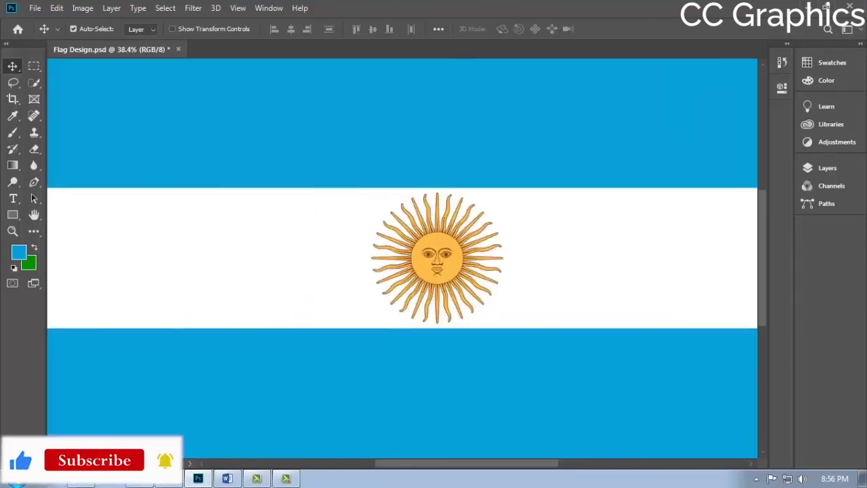
scroll(434, 271, "up", 1)
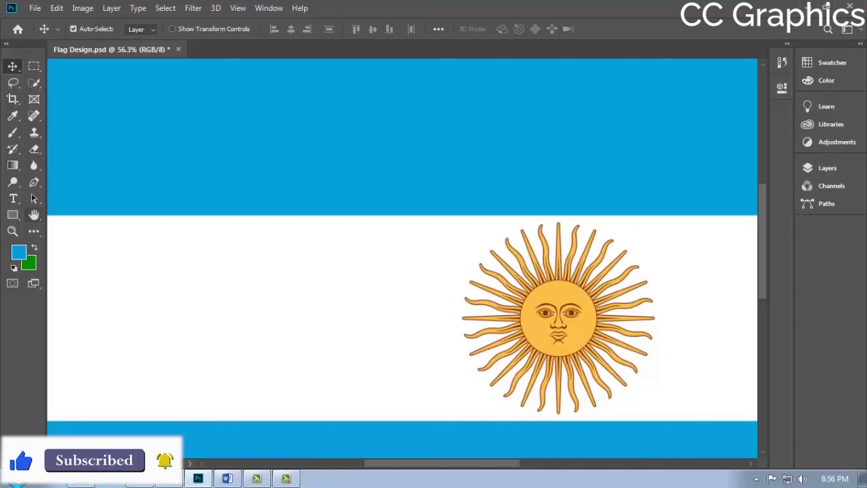
left_click(34, 214)
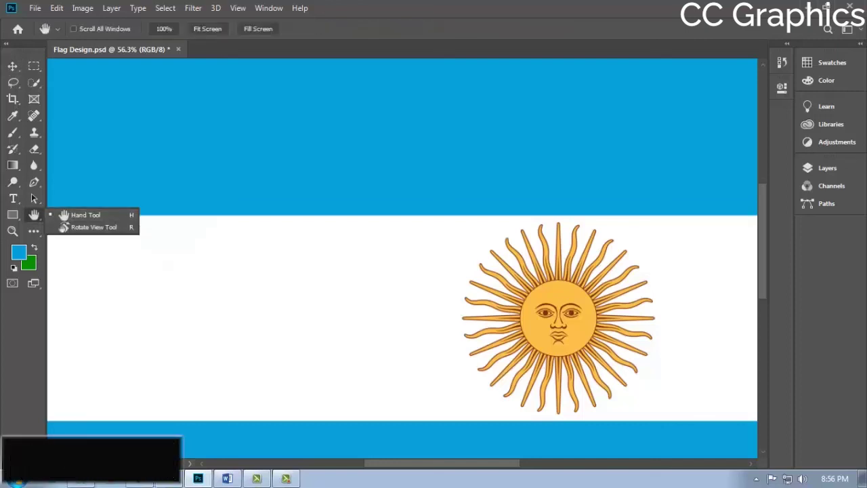
left_click(63, 215)
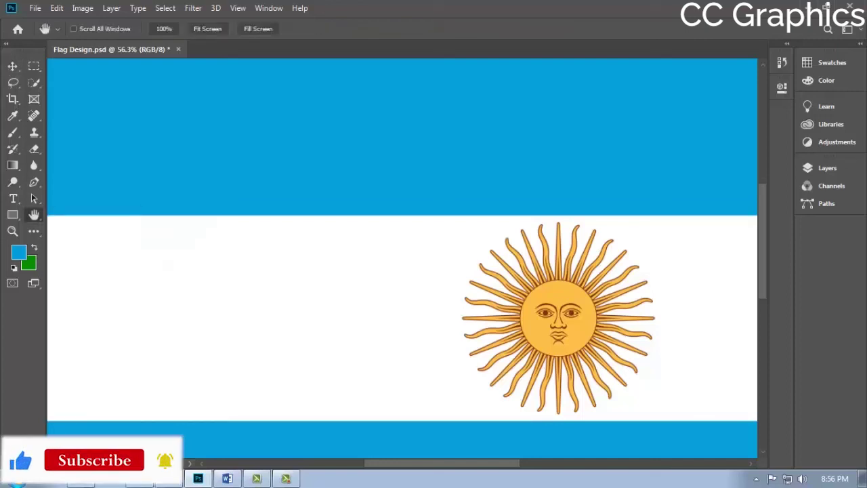
left_click_drag(576, 271, 102, 413)
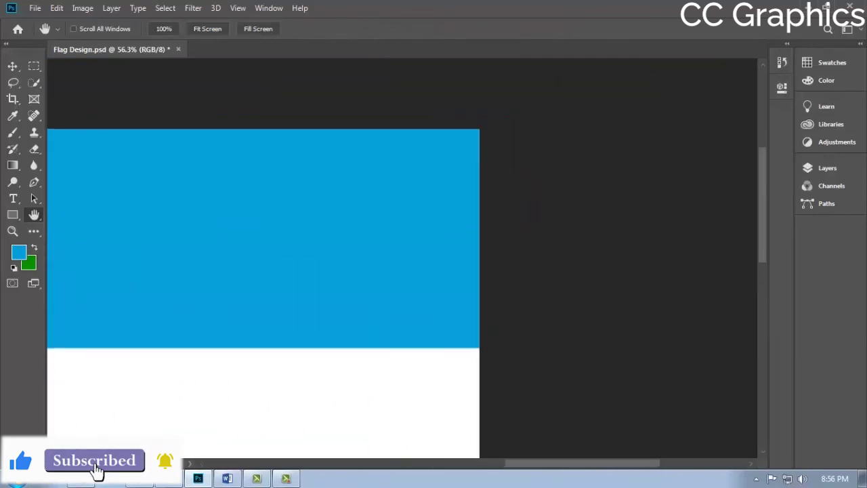
left_click_drag(271, 305, 745, 102)
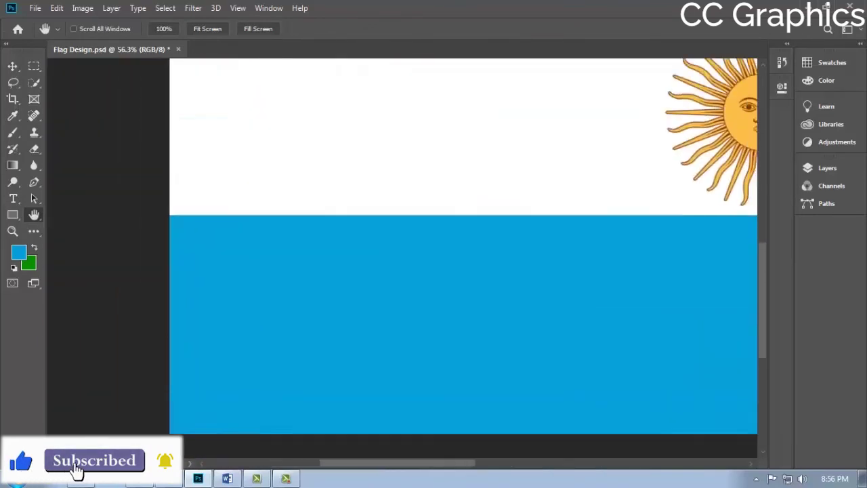
left_click_drag(542, 203, 359, 318)
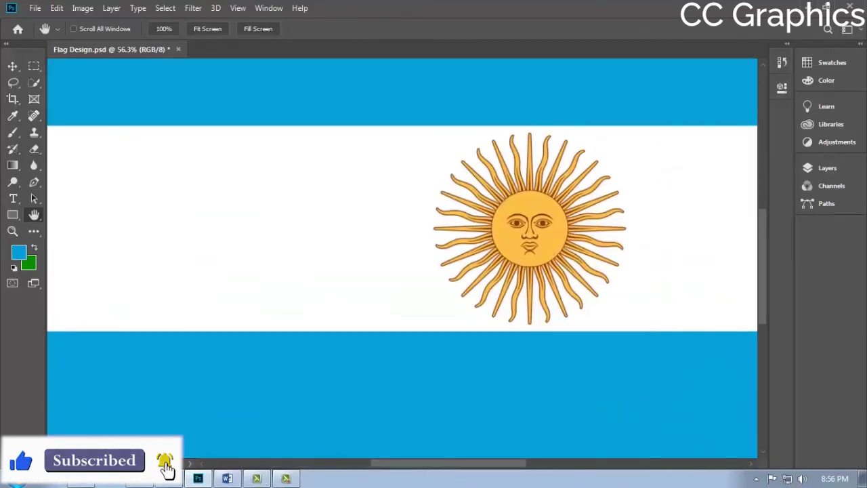
key("ctrl+0")
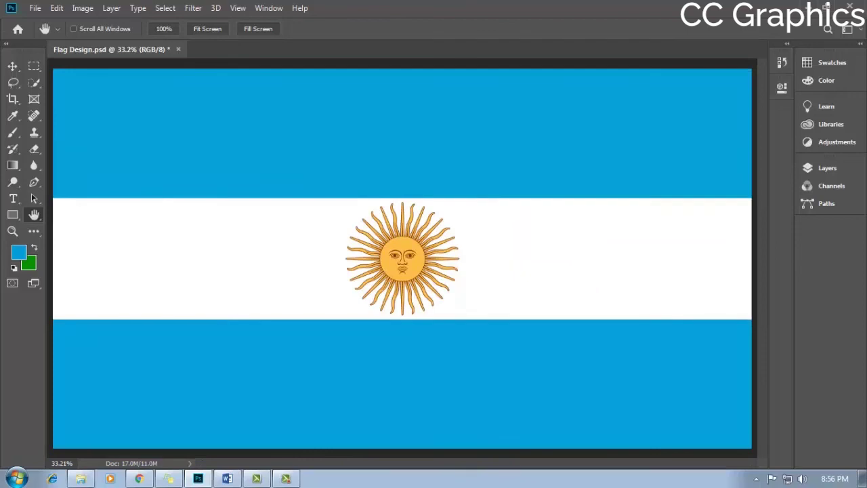
scroll(402, 258, "down", 3)
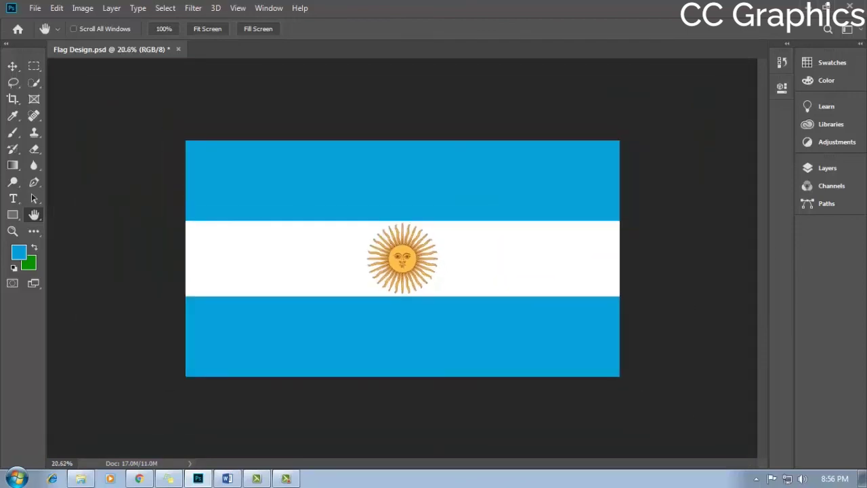
key("v")
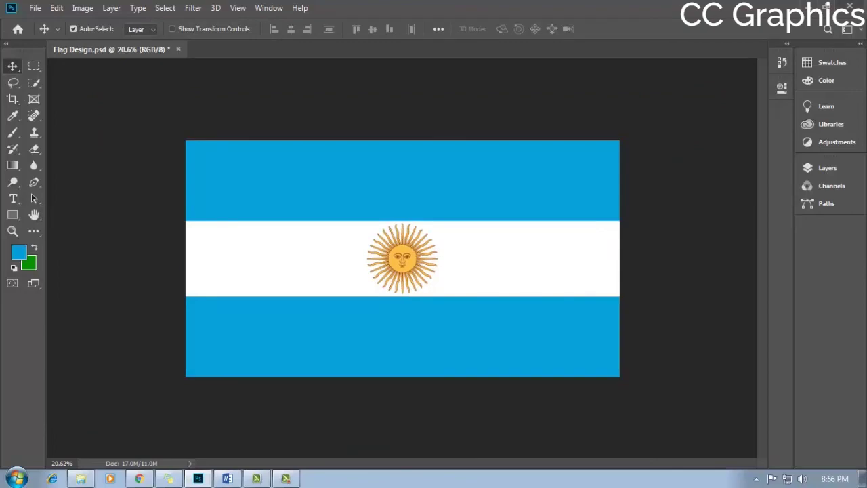
Step: In a new Chrome tab, search Google Images for 'flag'
left_click(139, 478)
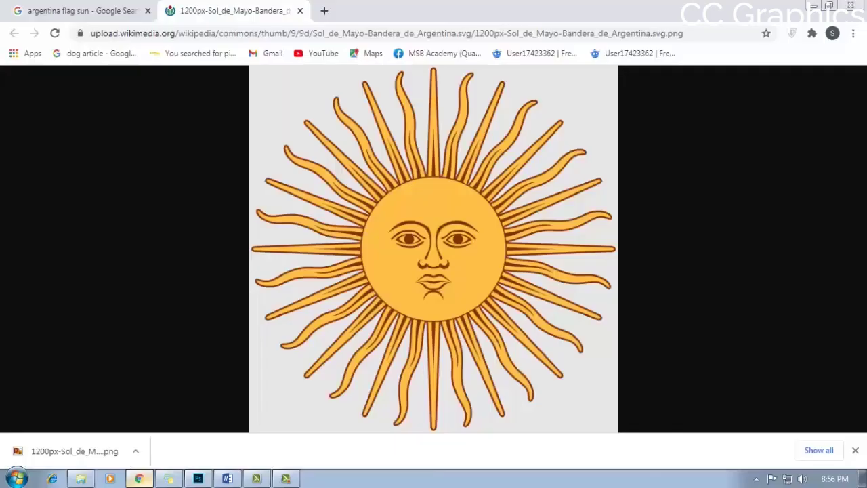
key("ctrl+t")
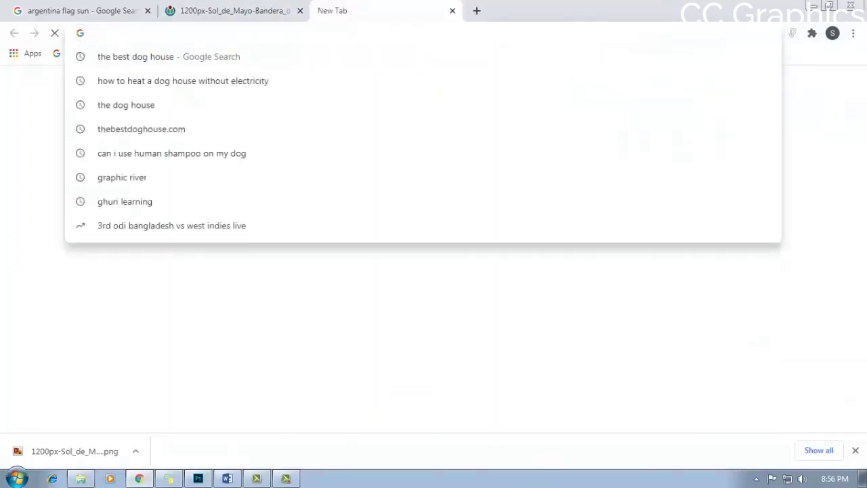
type("fl")
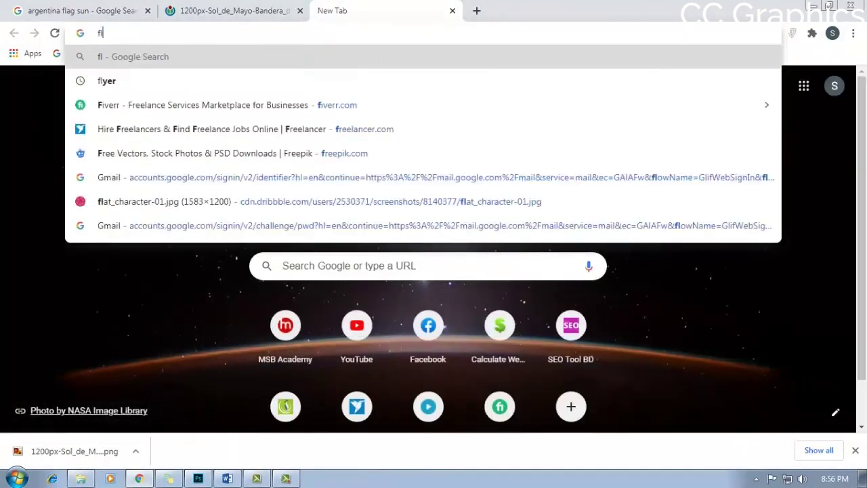
type("ag")
key("Return")
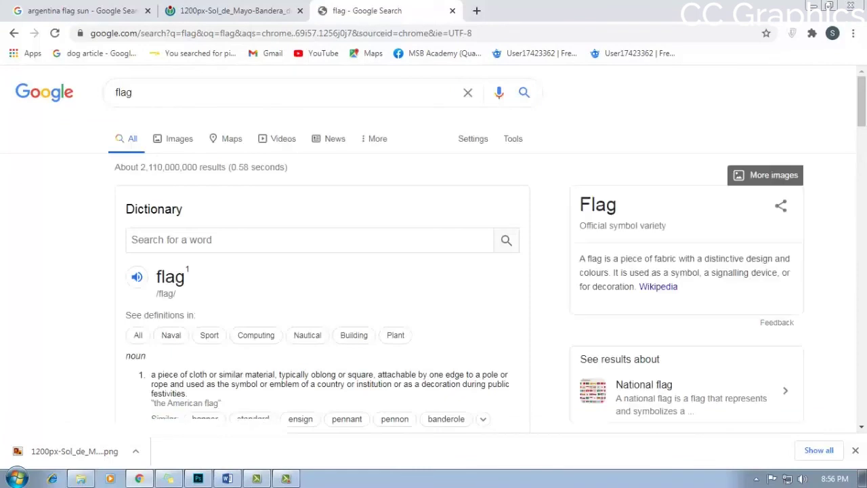
left_click(175, 138)
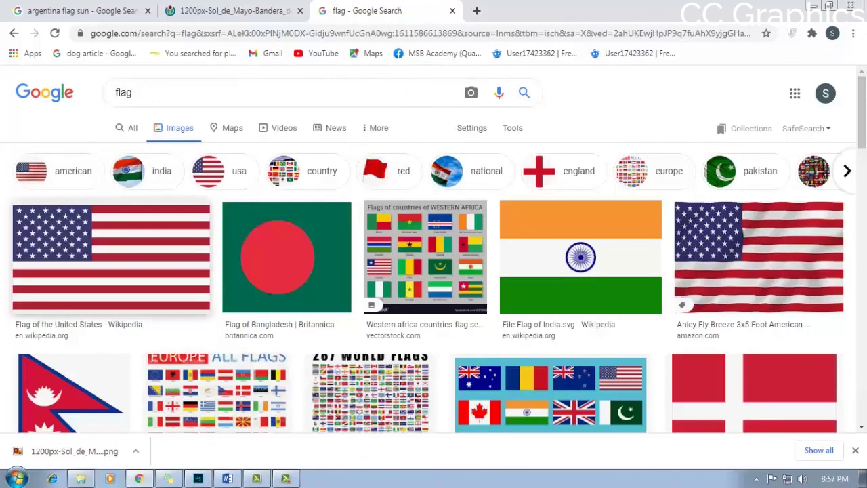
Step: Change the image search query to 'star', then go back to Photoshop
left_click(133, 92)
key("ctrl+a")
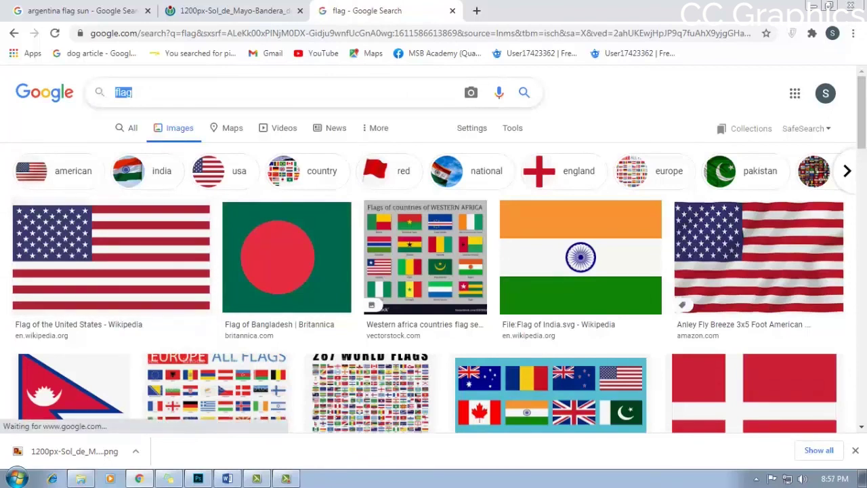
type("star")
key("Return")
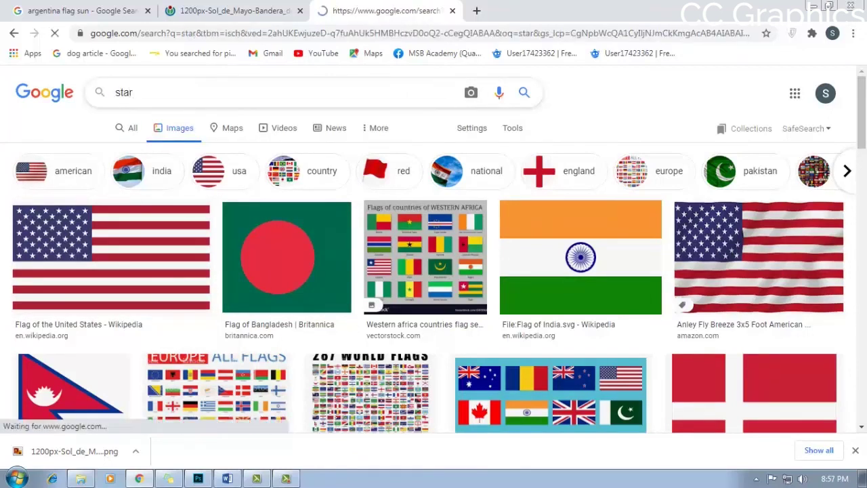
scroll(434, 271, "down", 2)
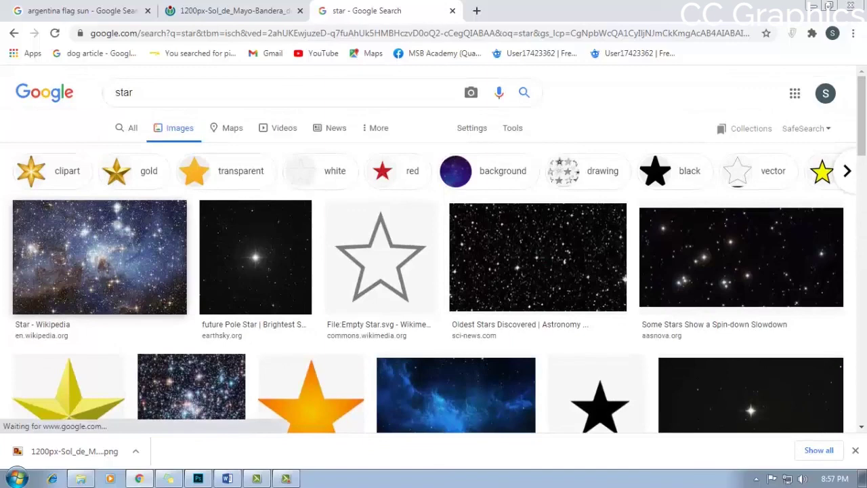
double_click(124, 92)
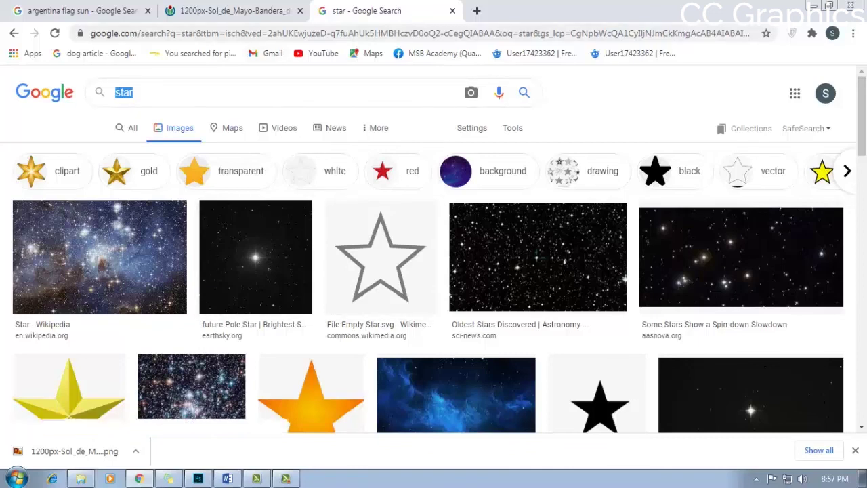
key("alt+Tab")
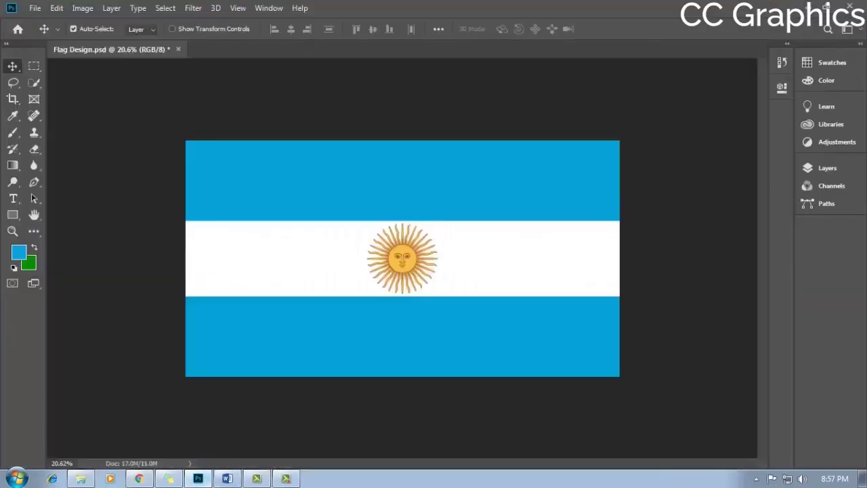